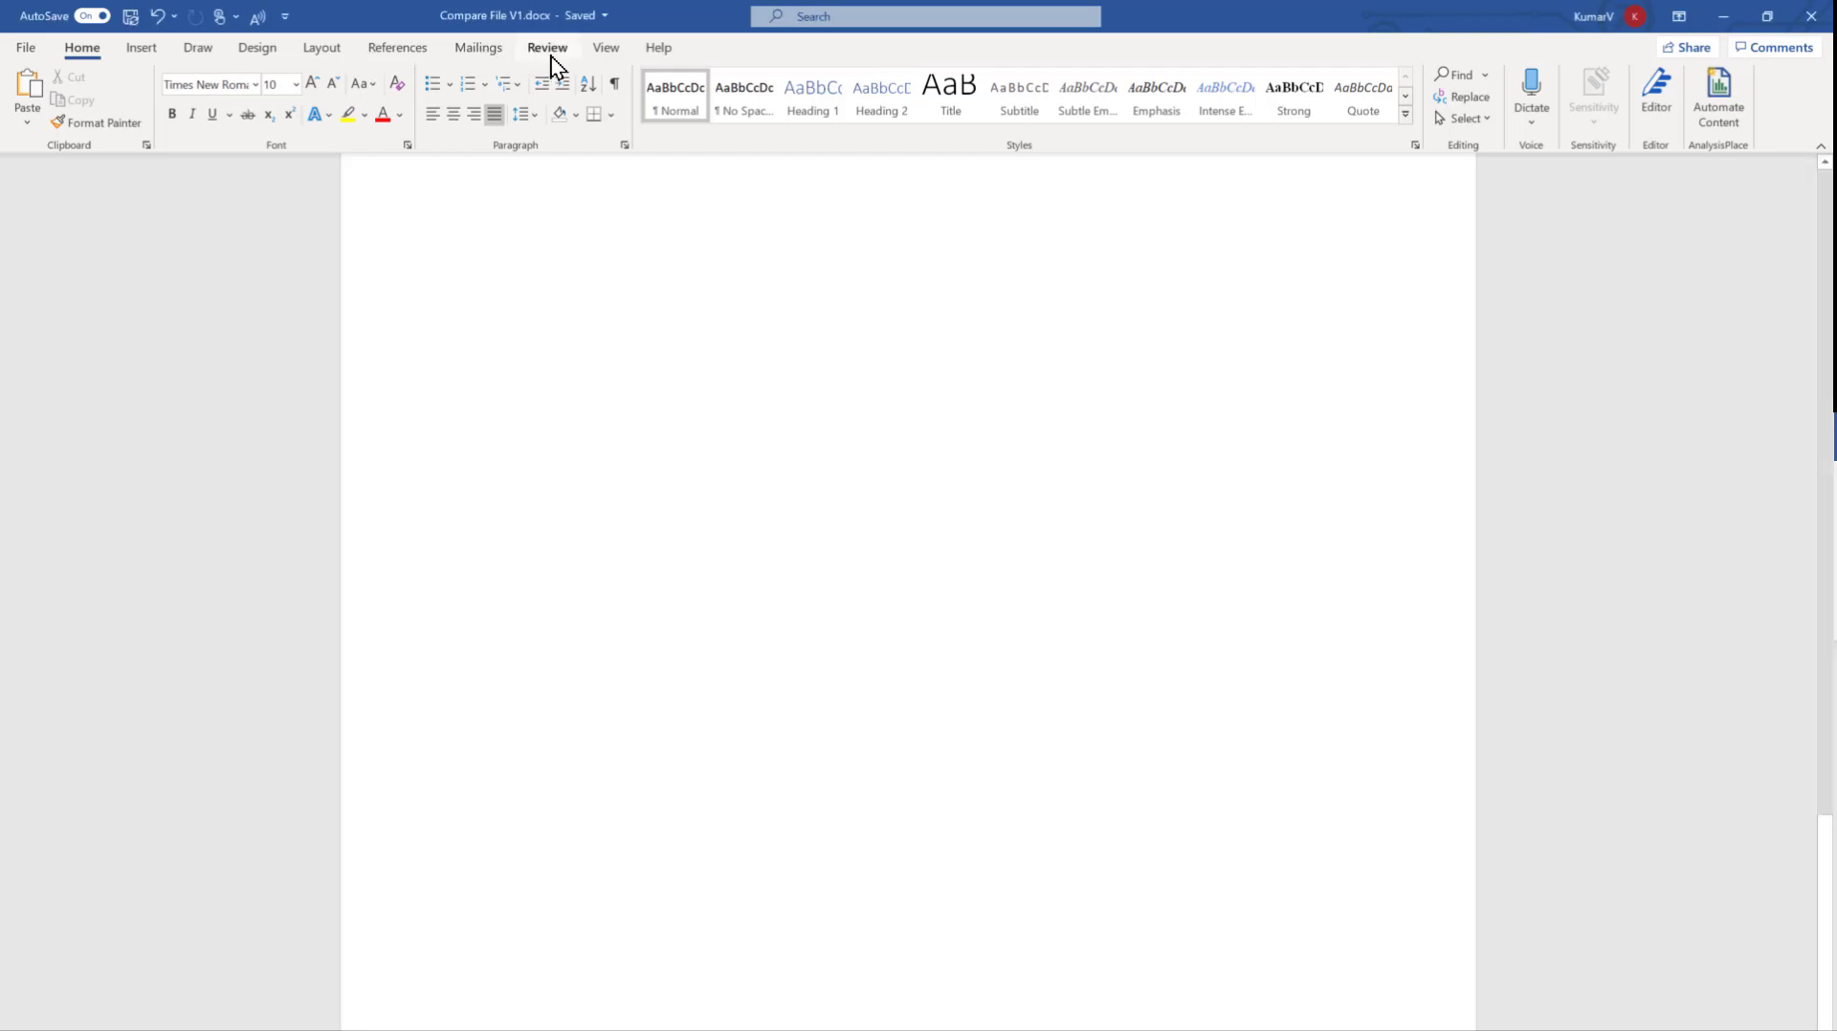
{"action": "left_click", "coordinate": [552, 64]}
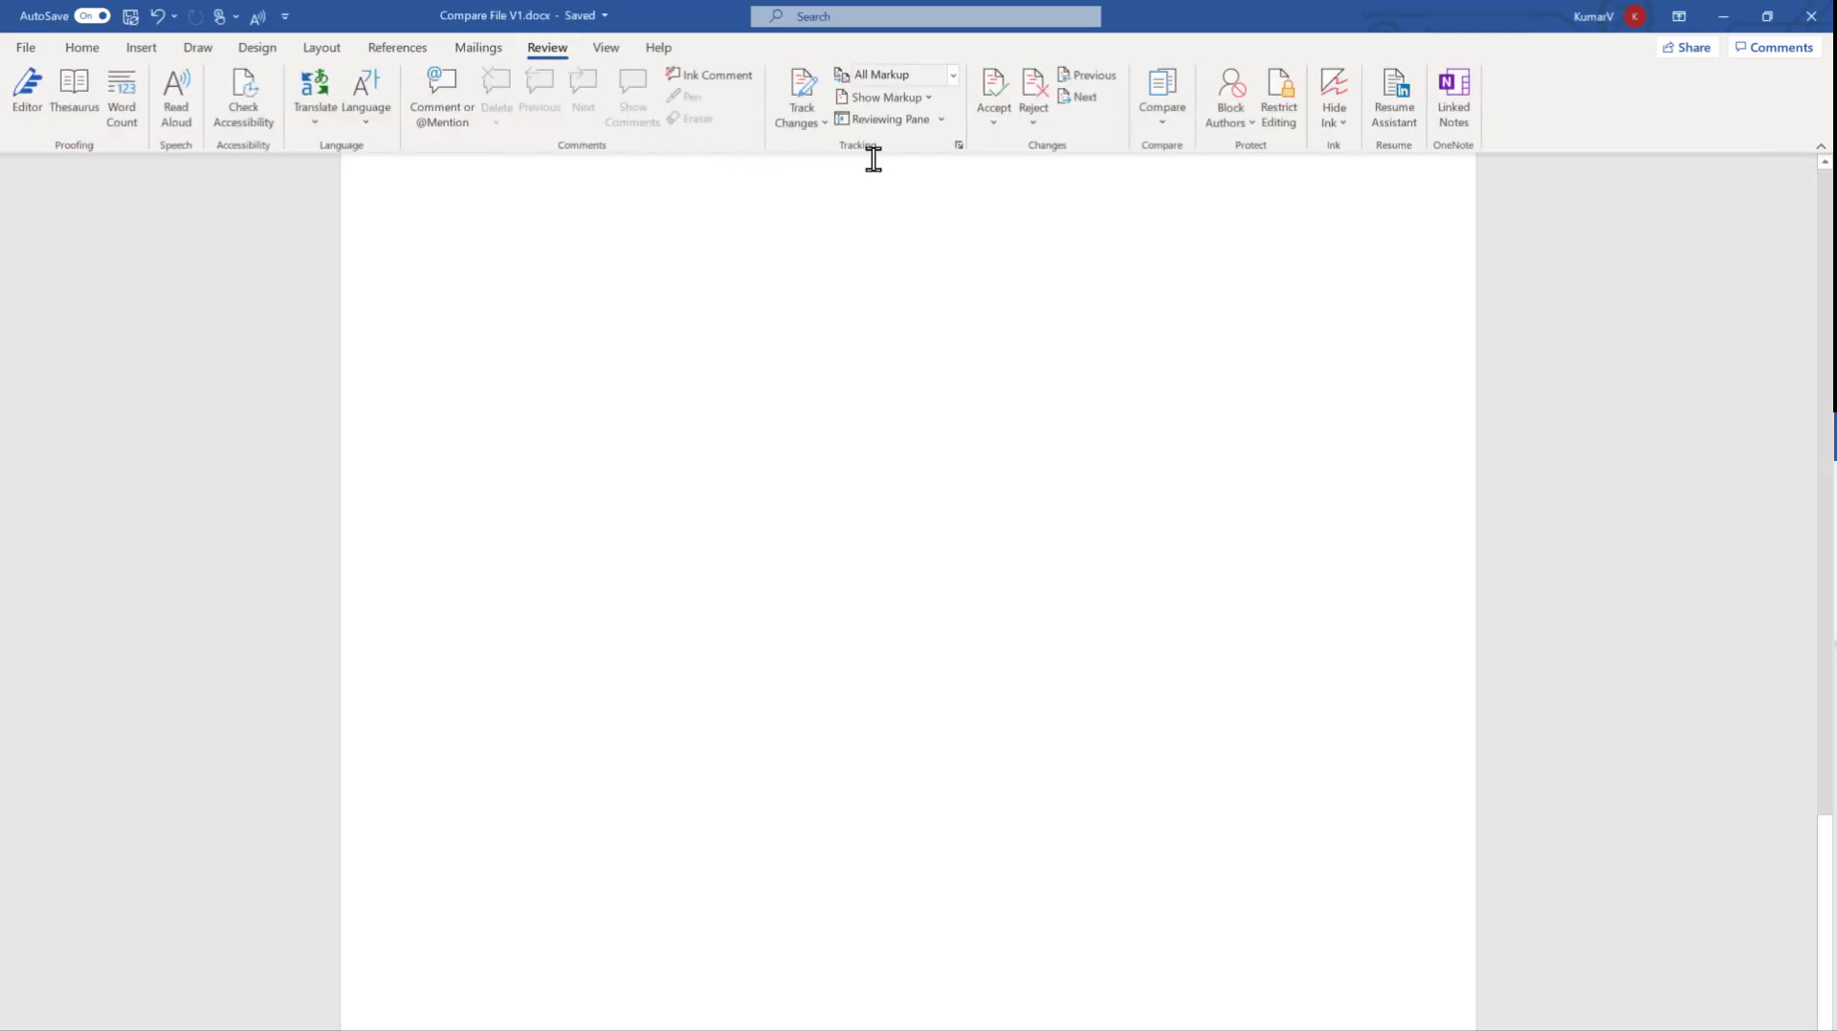
{"action": "left_click", "coordinate": [1165, 122]}
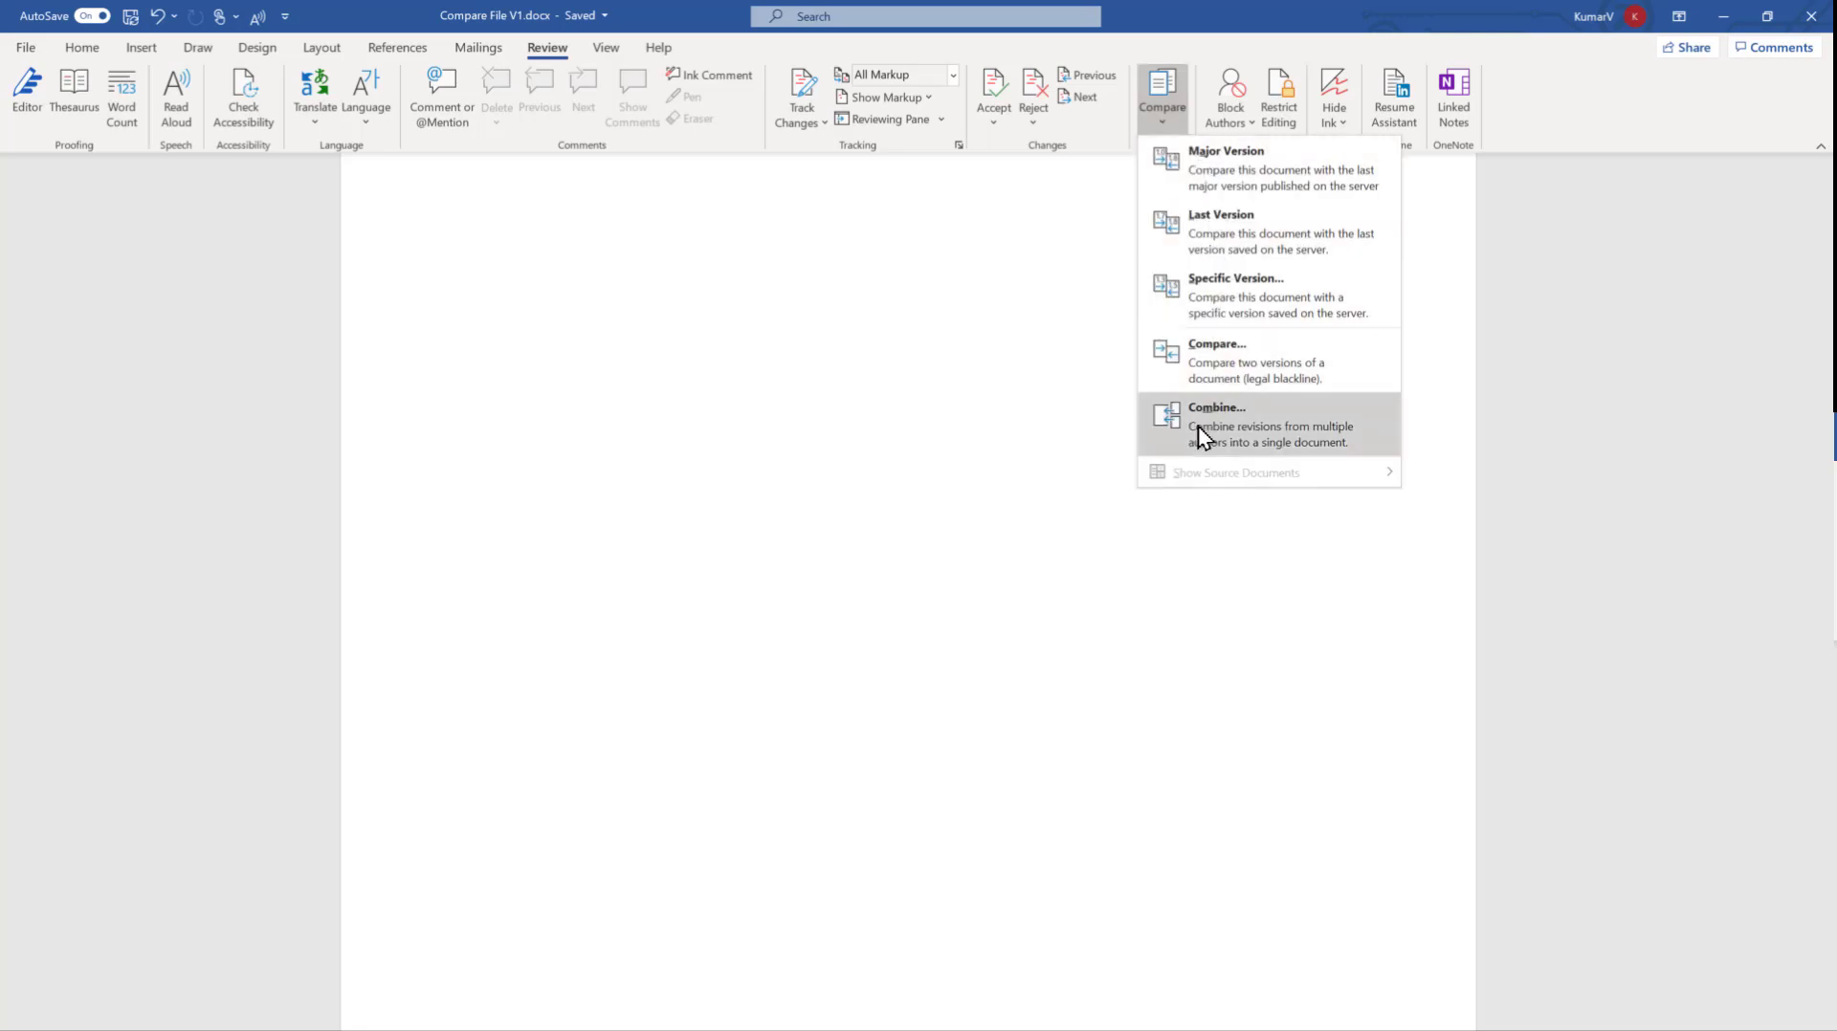
{"action": "left_click", "coordinate": [970, 405]}
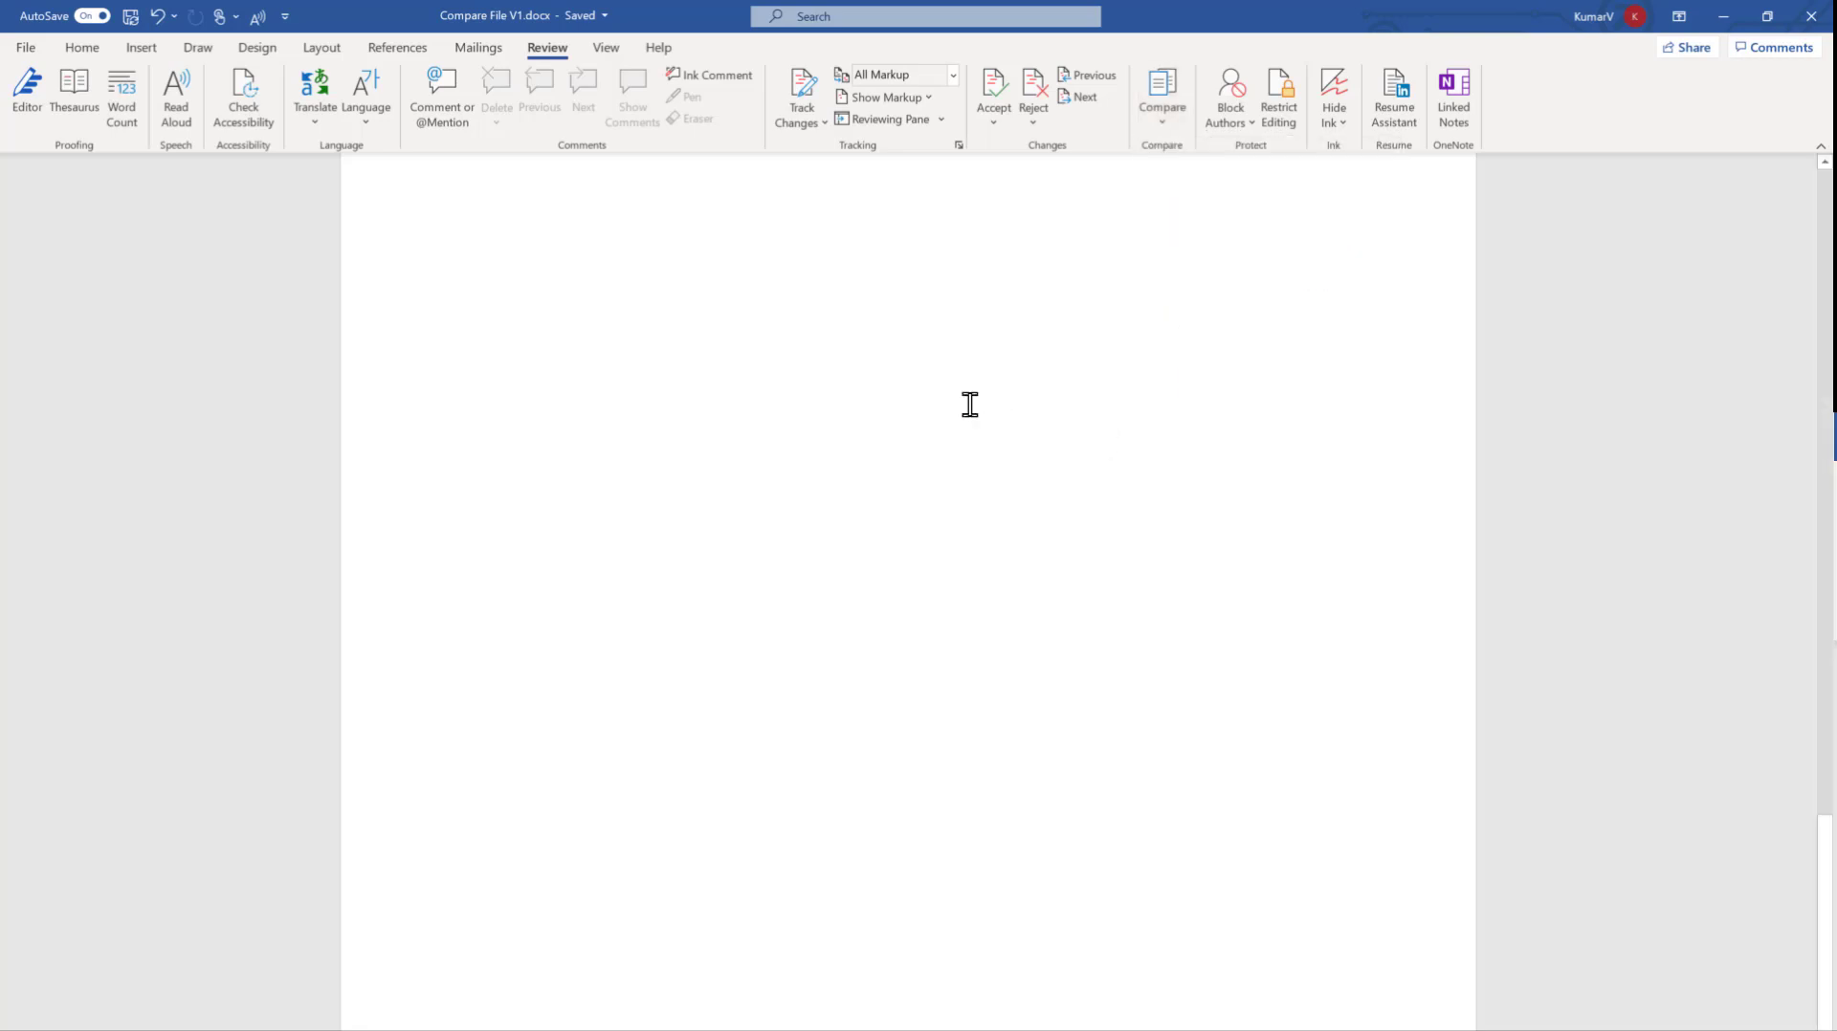
Examine the original text and the passages labelled as changed in Rev 1, Rev 2 and Rev 3 across both pages.
{"action": "scroll", "coordinate": [971, 404], "scroll_direction": "up", "scroll_amount": 10}
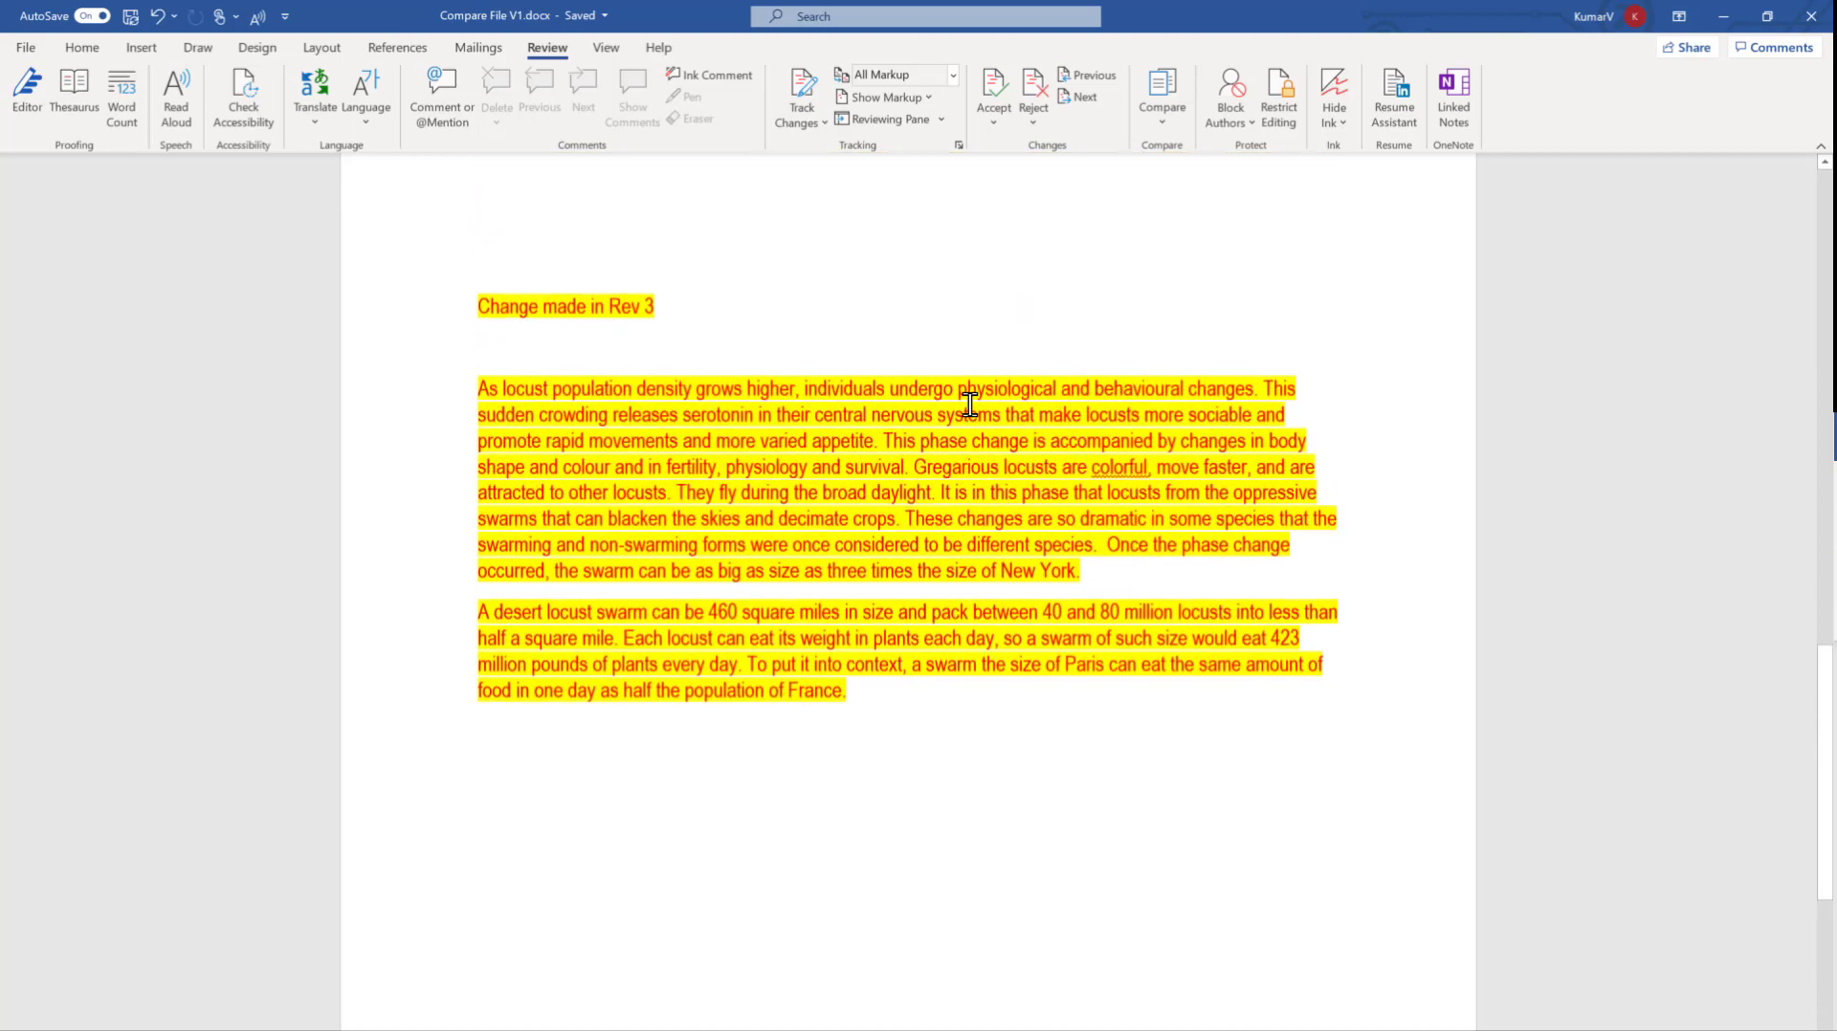
{"action": "scroll", "coordinate": [970, 404], "scroll_direction": "up", "scroll_amount": 10}
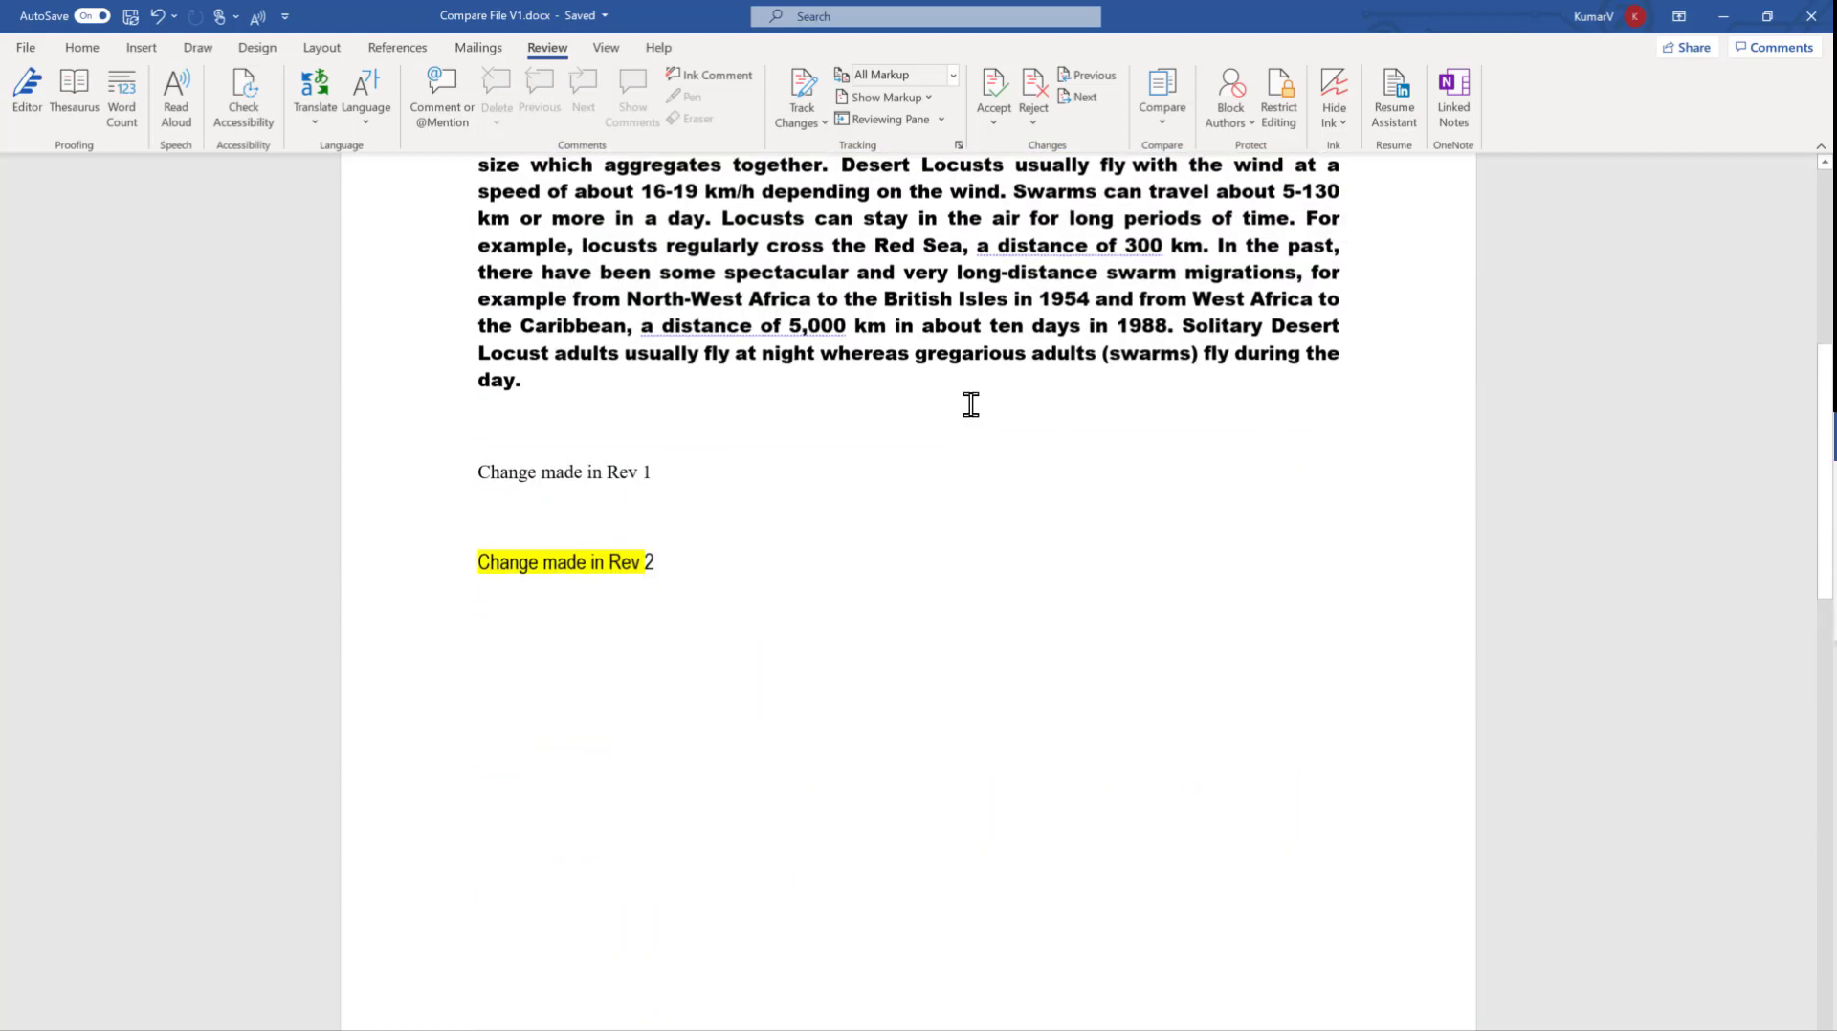
{"action": "scroll", "coordinate": [970, 405], "scroll_direction": "down", "scroll_amount": 6, "text": "ctrl"}
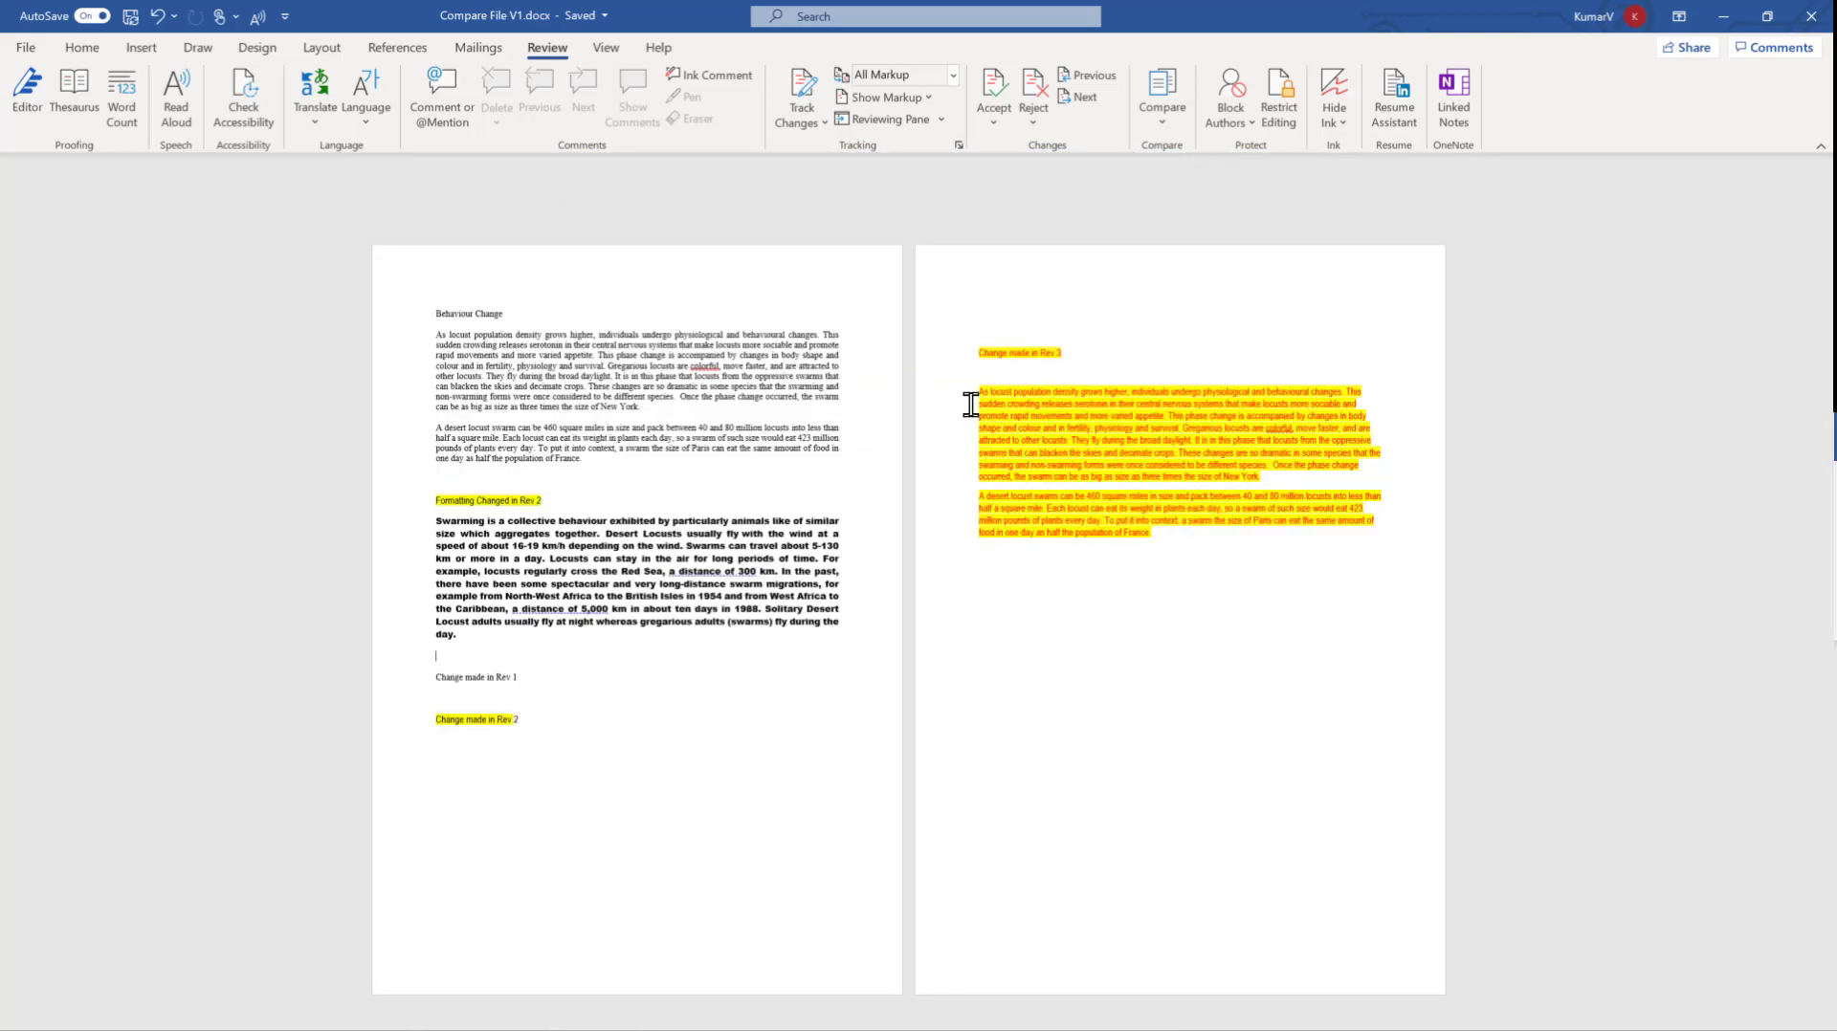
{"action": "scroll", "coordinate": [784, 406], "scroll_direction": "up", "scroll_amount": 1, "text": "ctrl"}
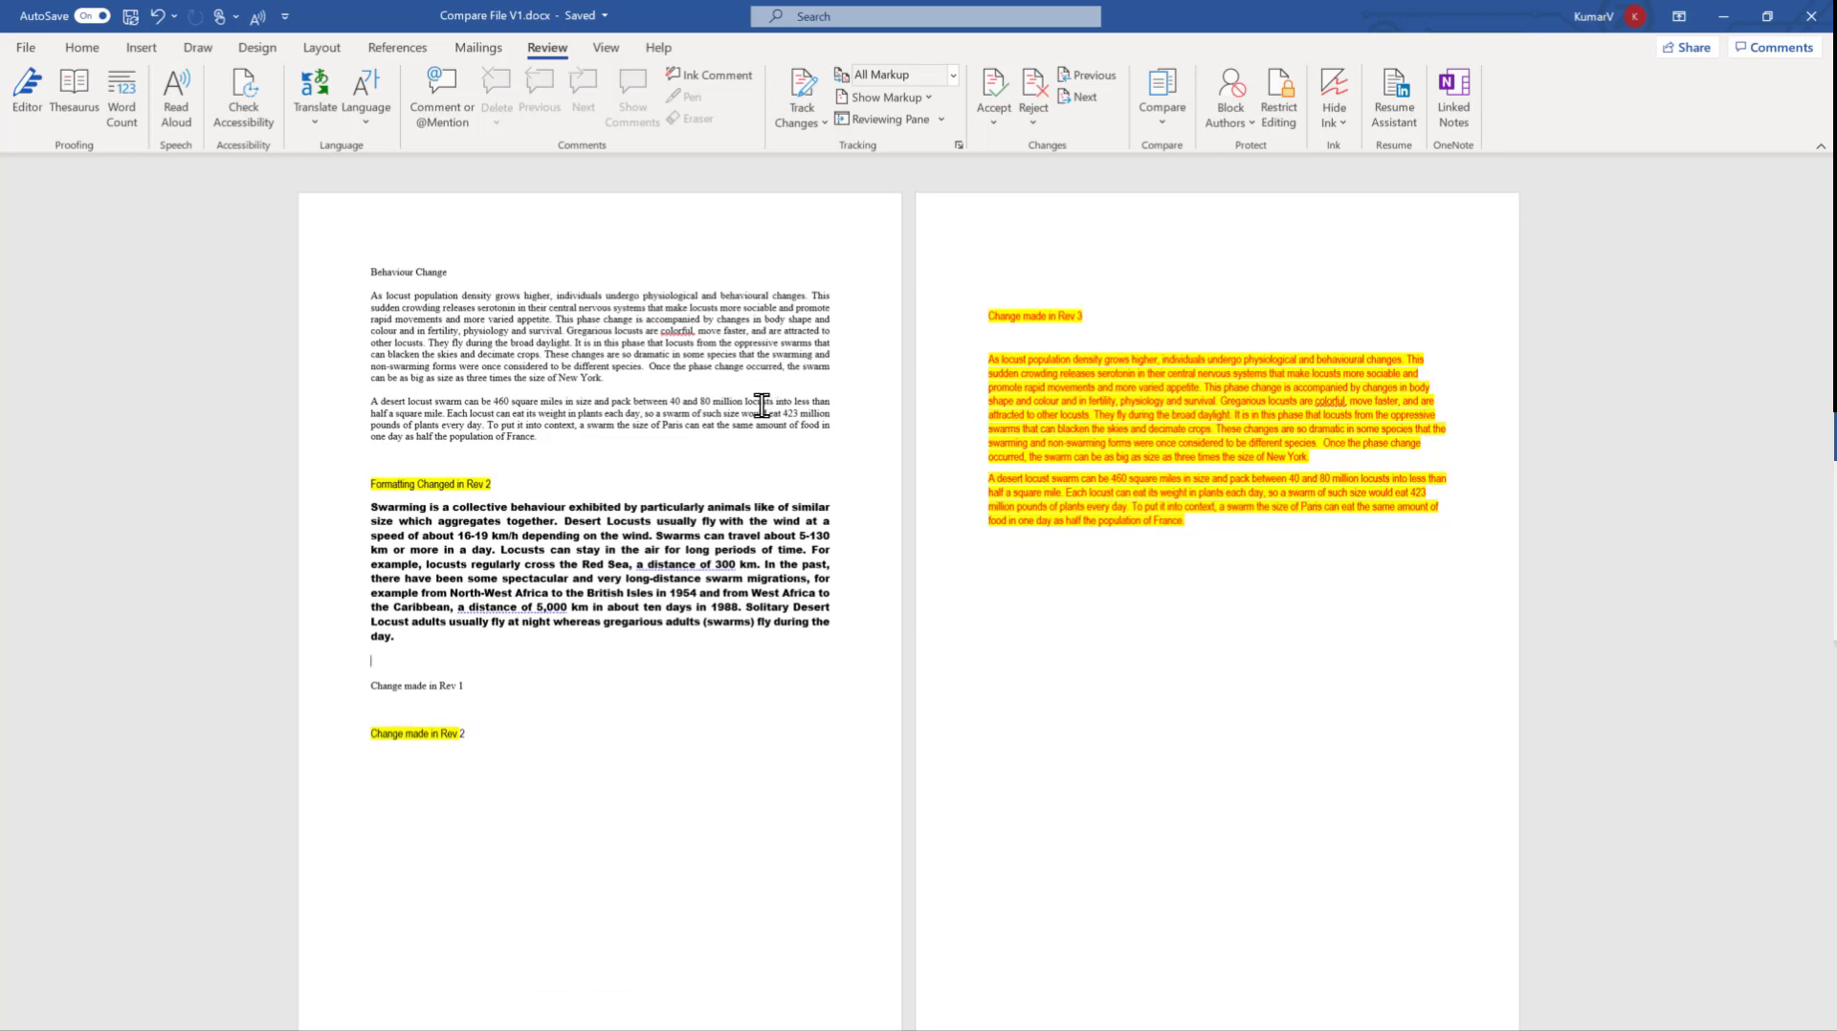
{"action": "double_click", "coordinate": [382, 273]}
{"action": "left_click_drag", "start_coordinate": [464, 306], "coordinate": [492, 639]}
{"action": "left_click", "coordinate": [585, 666]}
{"action": "left_click_drag", "start_coordinate": [478, 686], "coordinate": [389, 706]}
{"action": "left_click", "coordinate": [375, 689]}
{"action": "left_click_drag", "start_coordinate": [393, 488], "coordinate": [481, 597]}
{"action": "left_click_drag", "start_coordinate": [468, 734], "coordinate": [363, 737]}
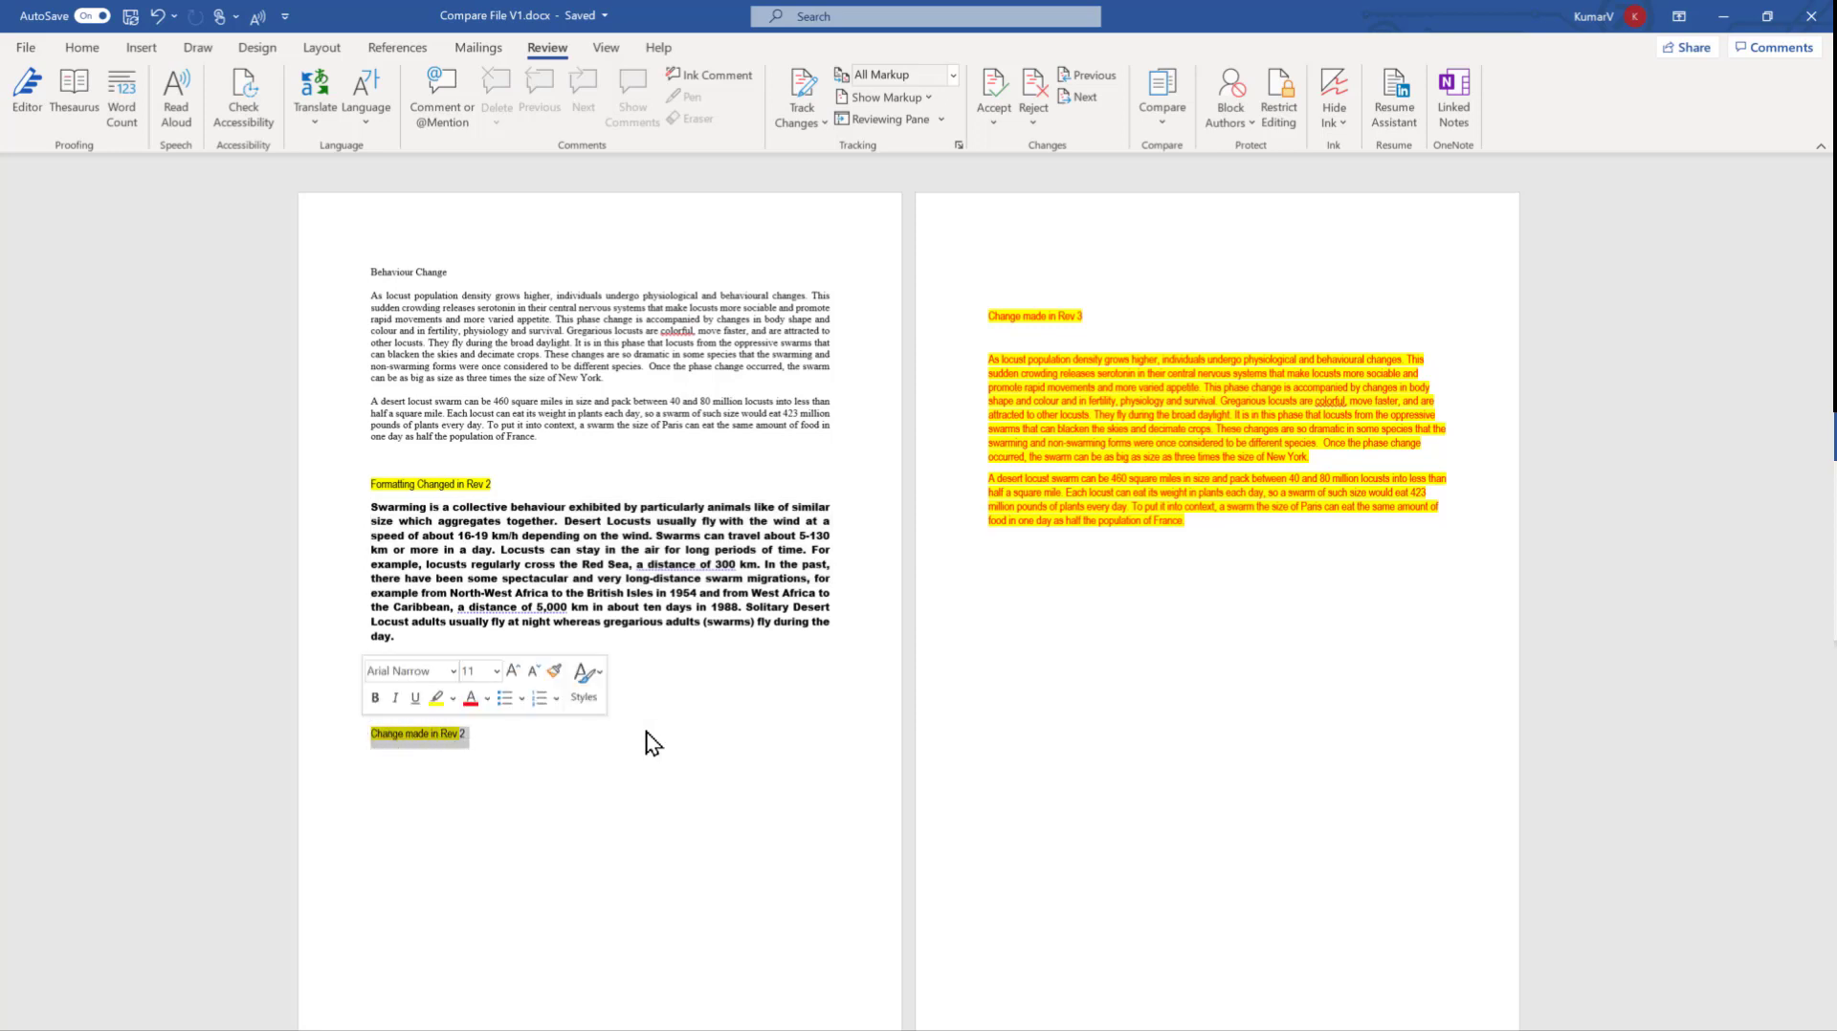
{"action": "left_click", "coordinate": [937, 739]}
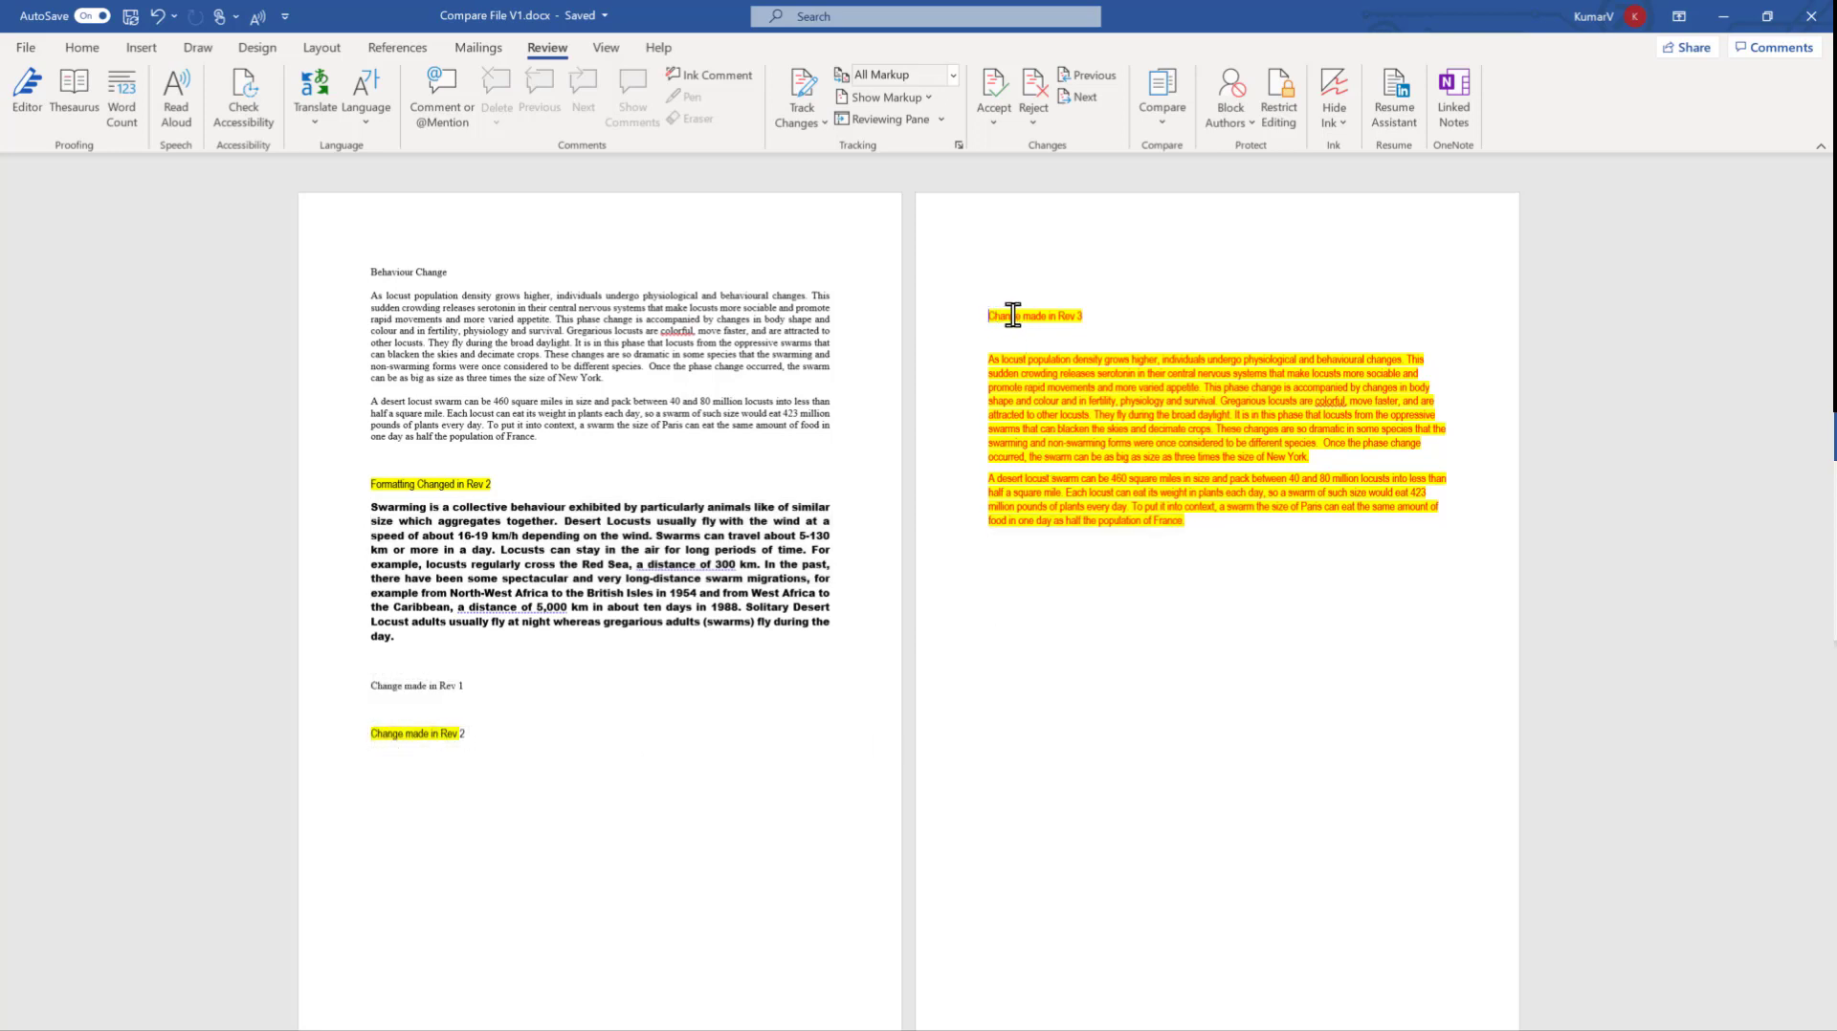
{"action": "left_click_drag", "start_coordinate": [983, 311], "coordinate": [1221, 517]}
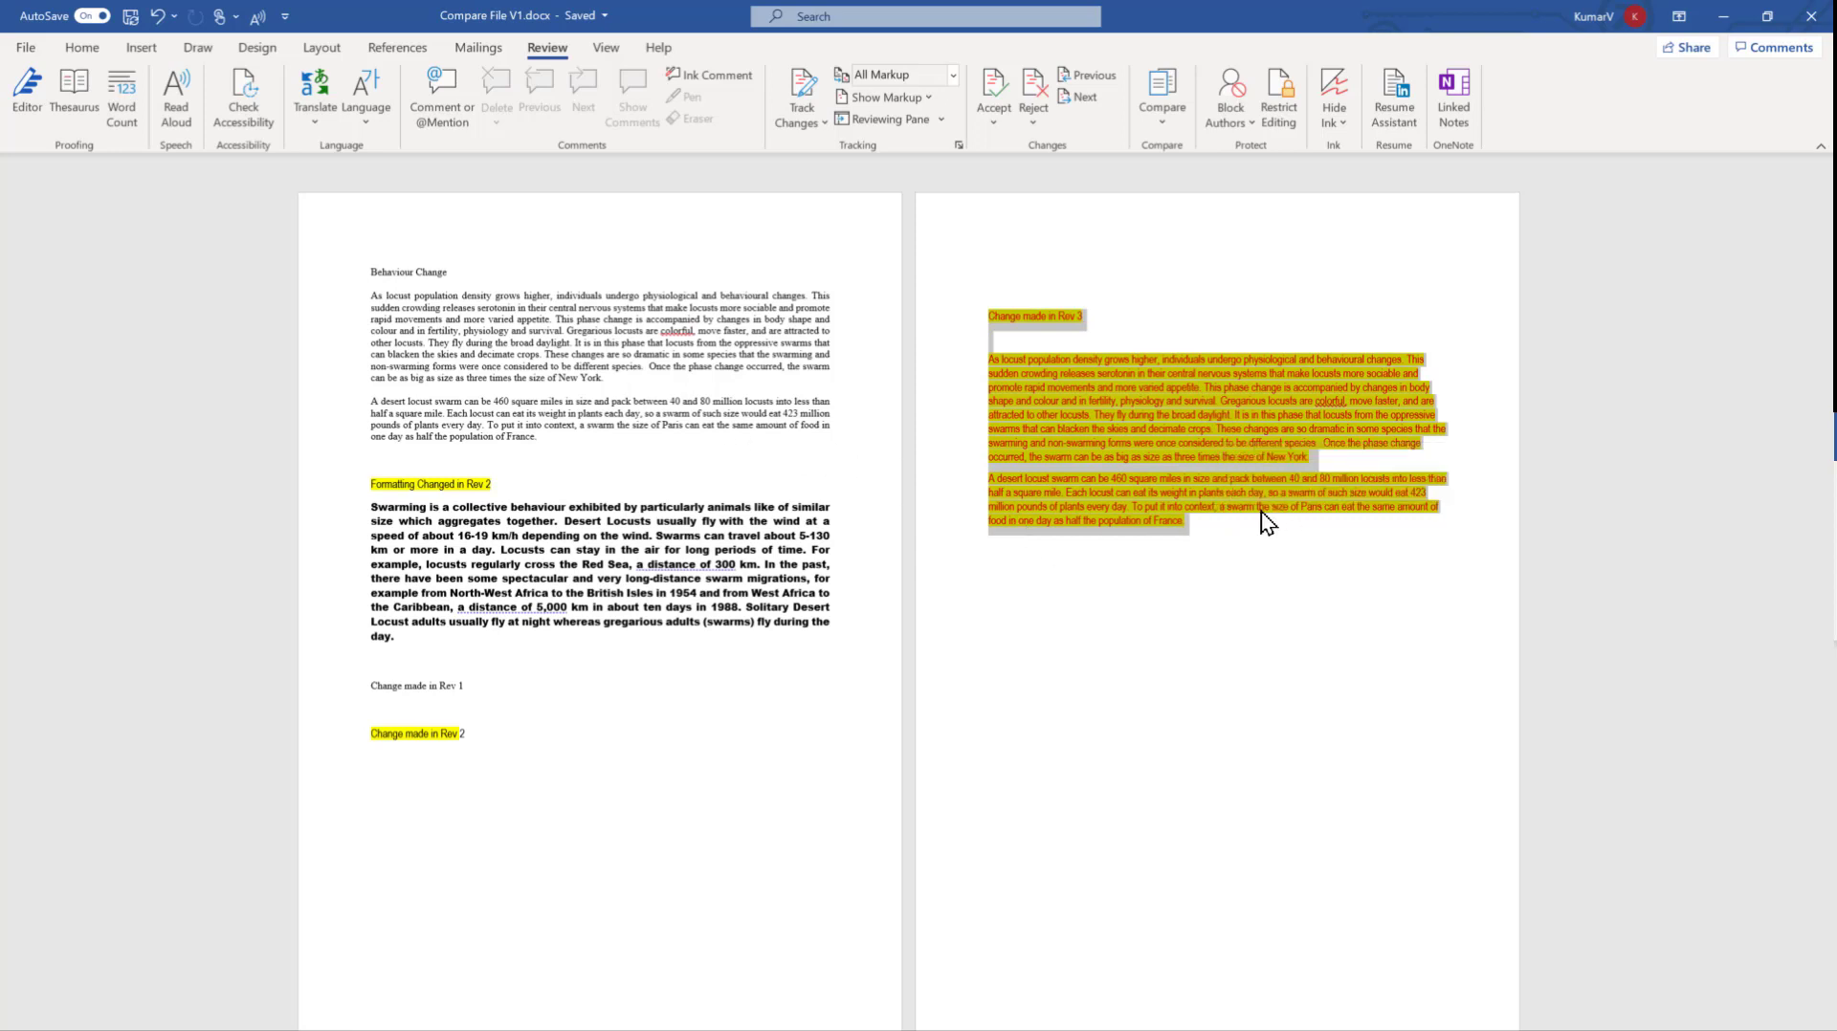
{"action": "left_click", "coordinate": [1255, 543]}
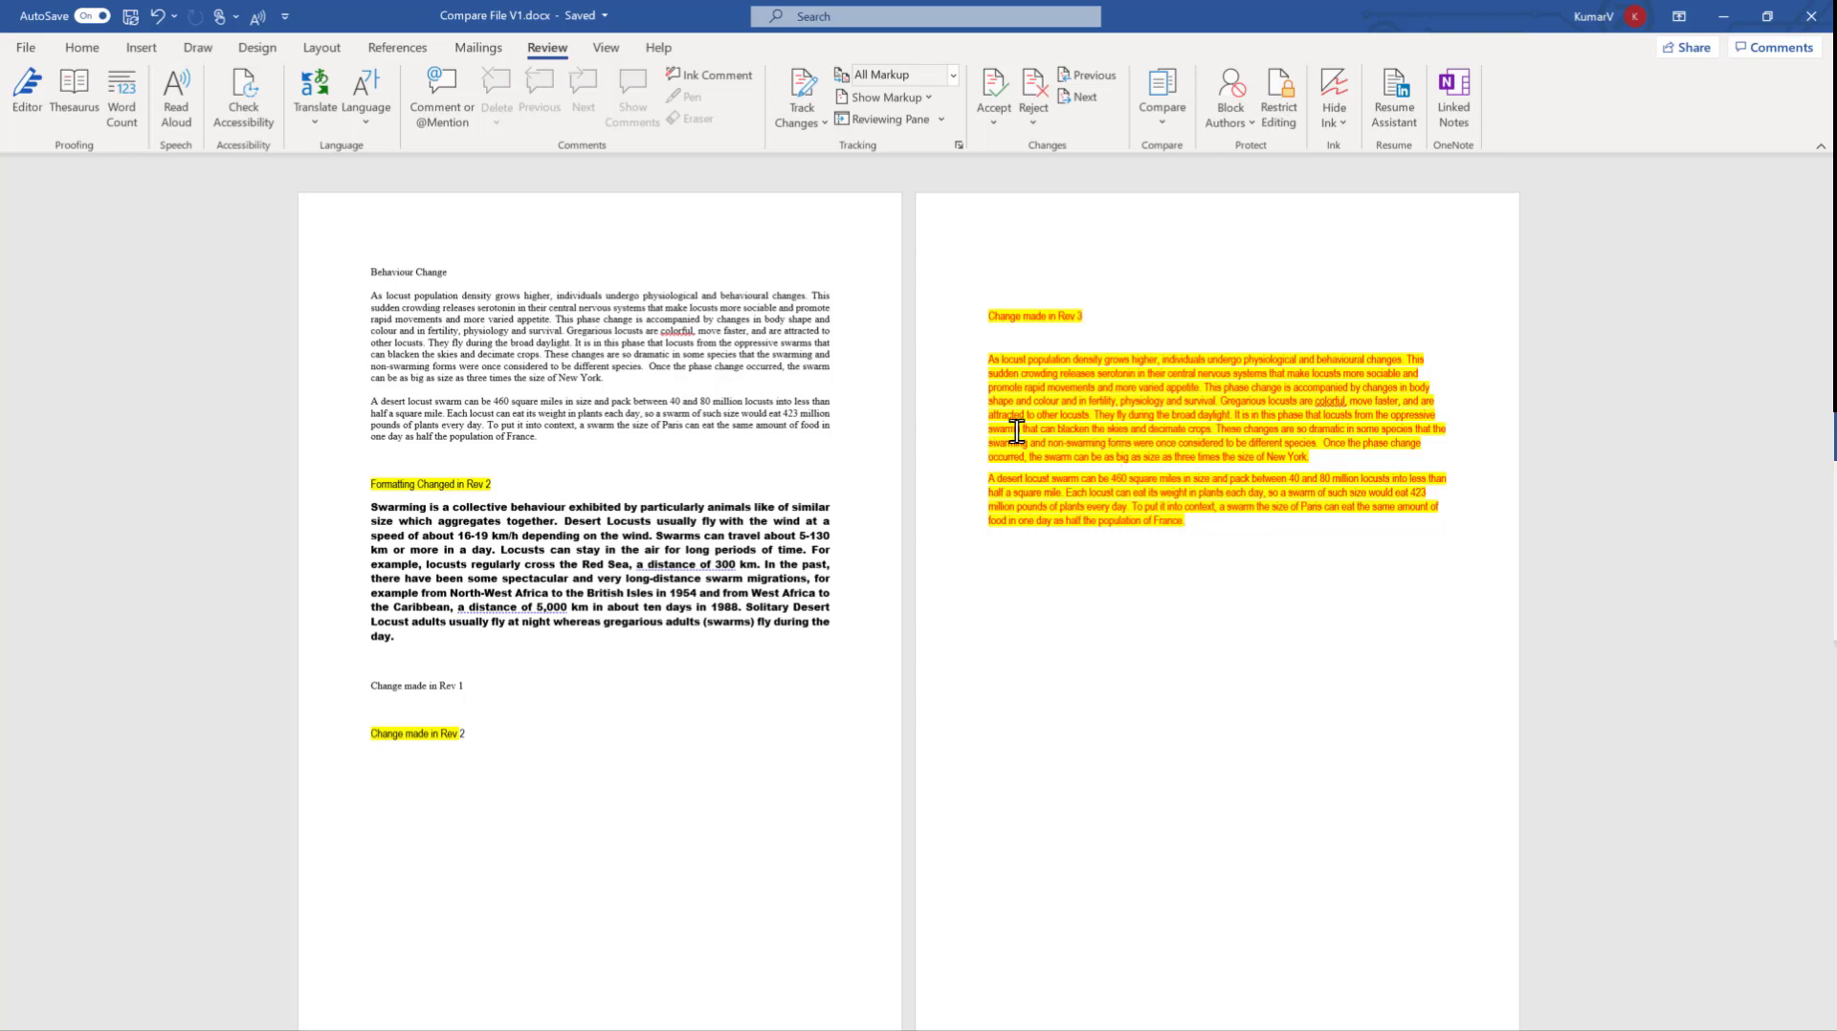
Compare the document with its last major version published on the server, and close the comparison without saving it.
{"action": "left_click", "coordinate": [1162, 124]}
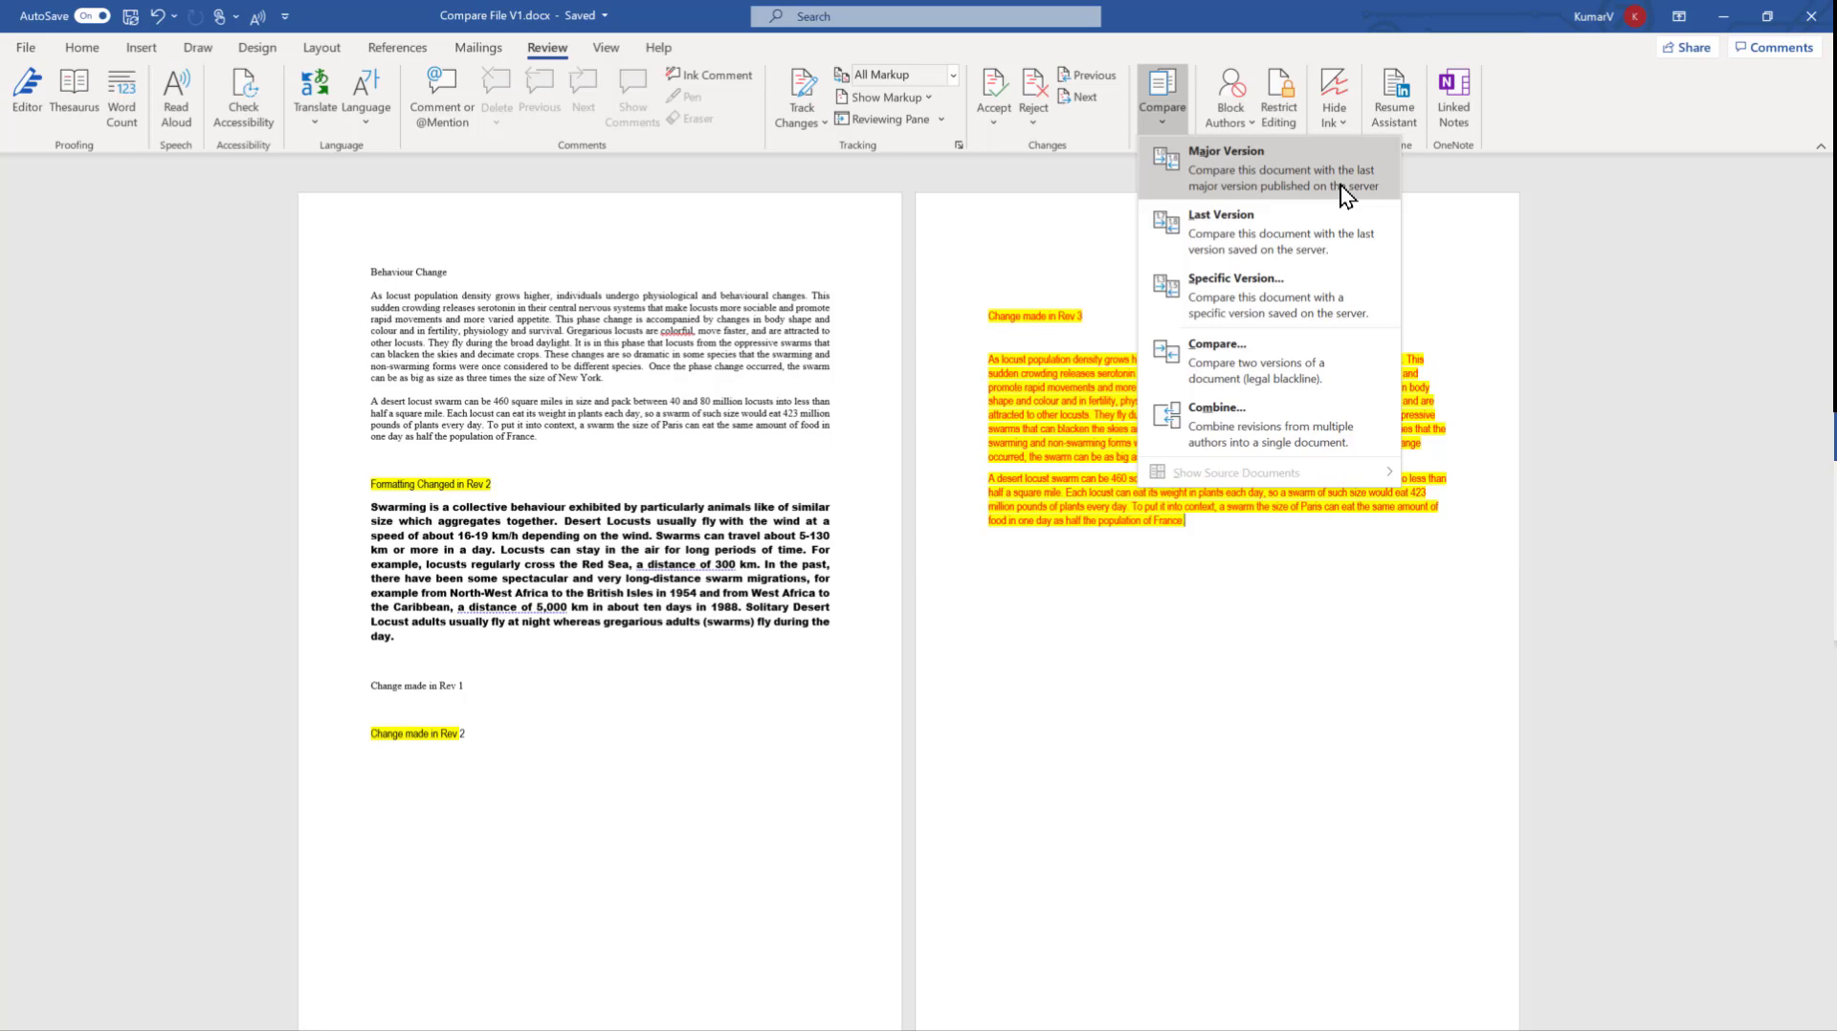
{"action": "left_click", "coordinate": [1273, 185]}
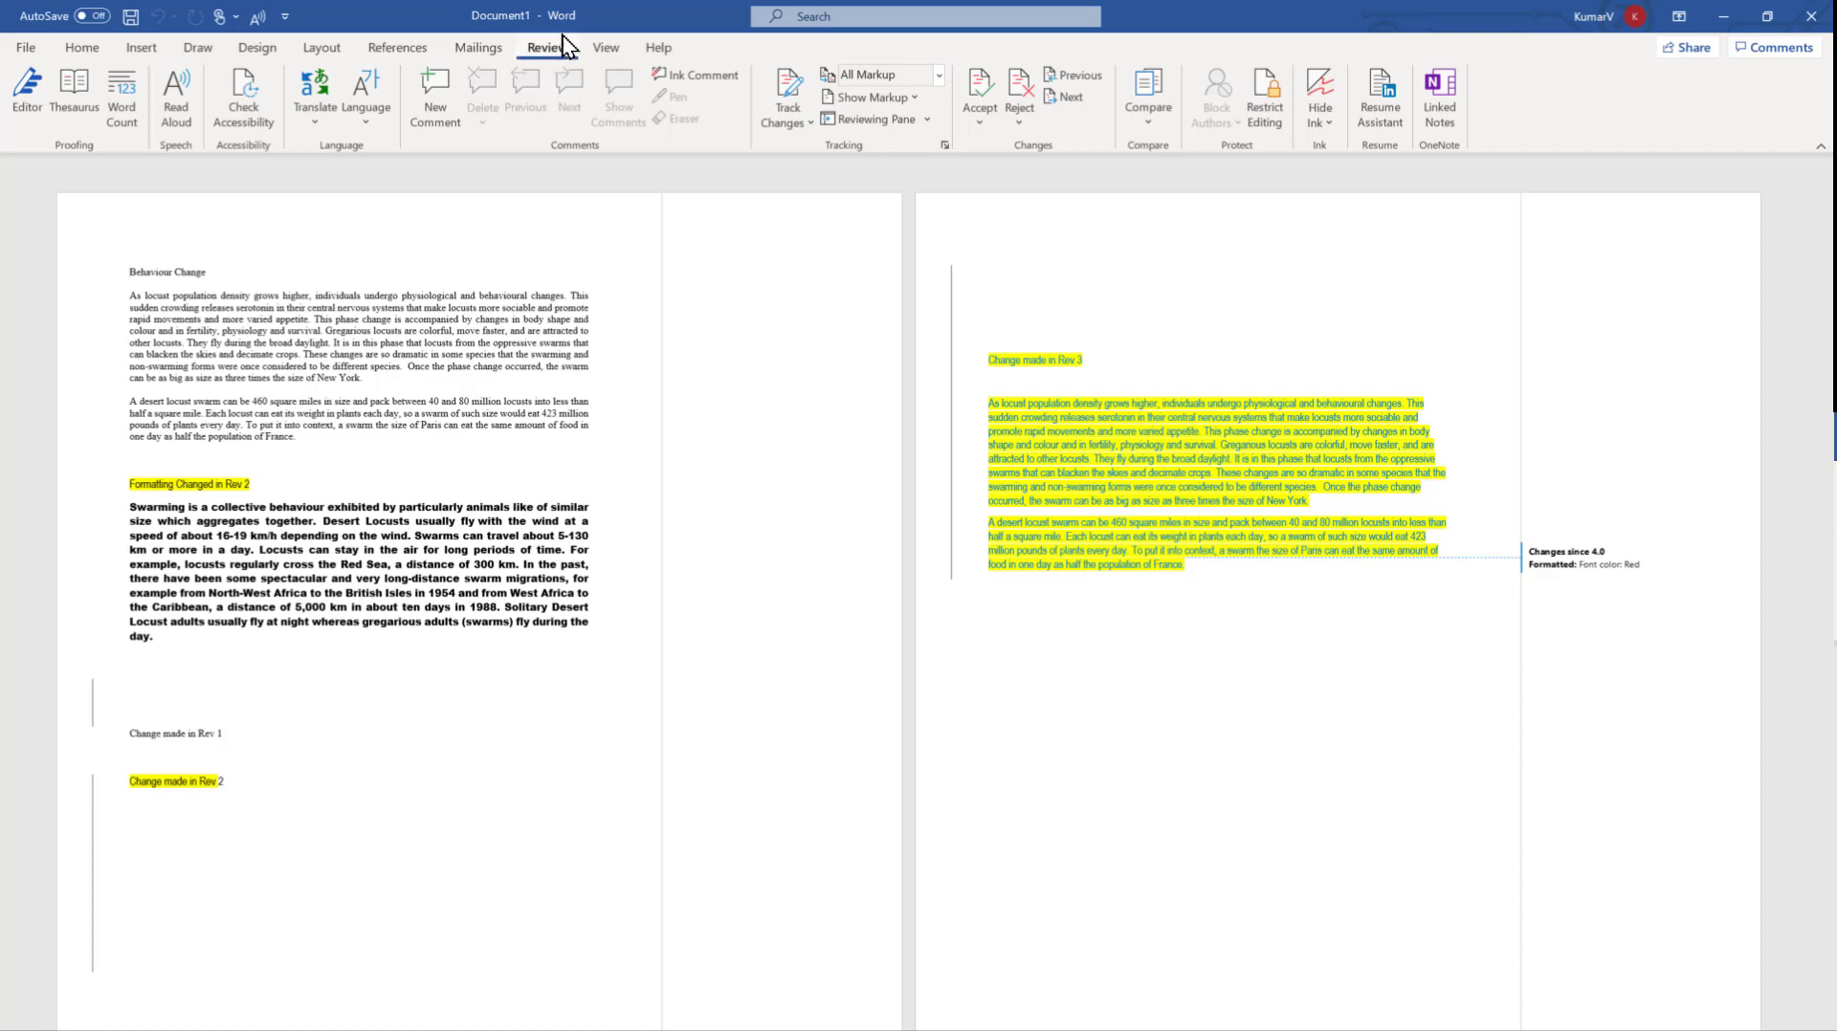
{"action": "left_click", "coordinate": [1808, 17]}
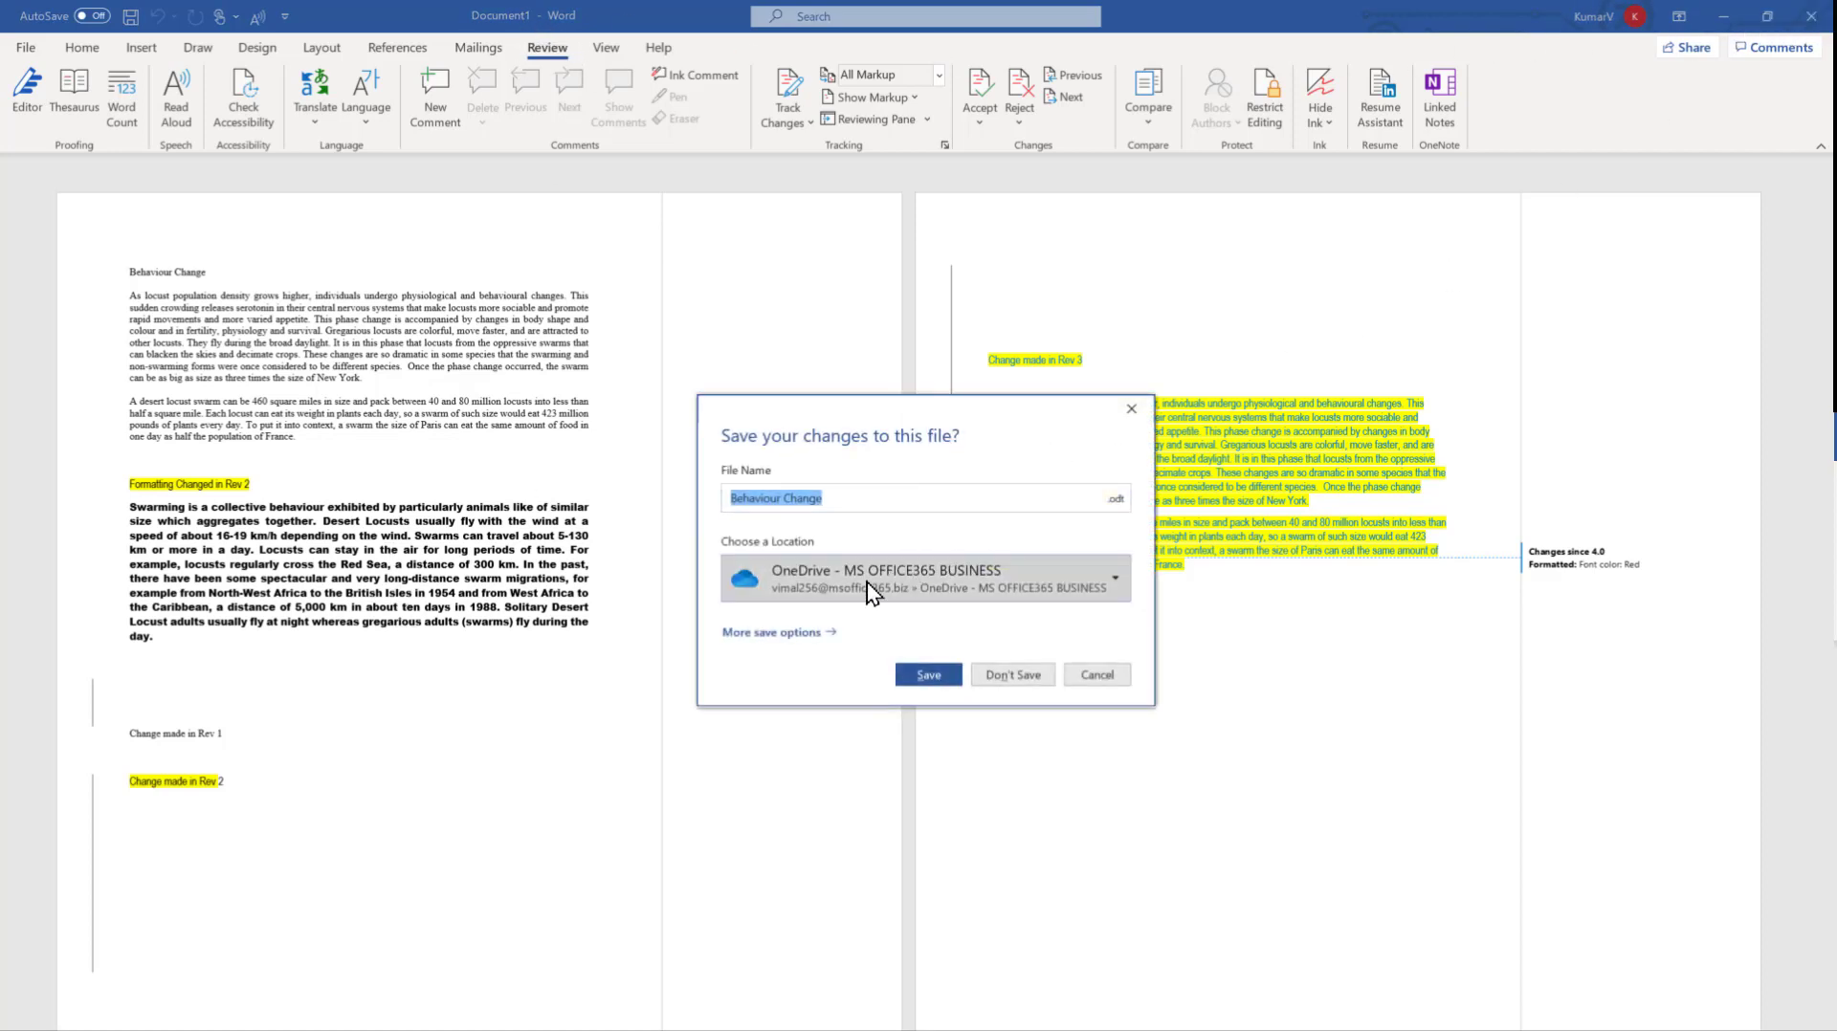
{"action": "left_click", "coordinate": [1016, 676]}
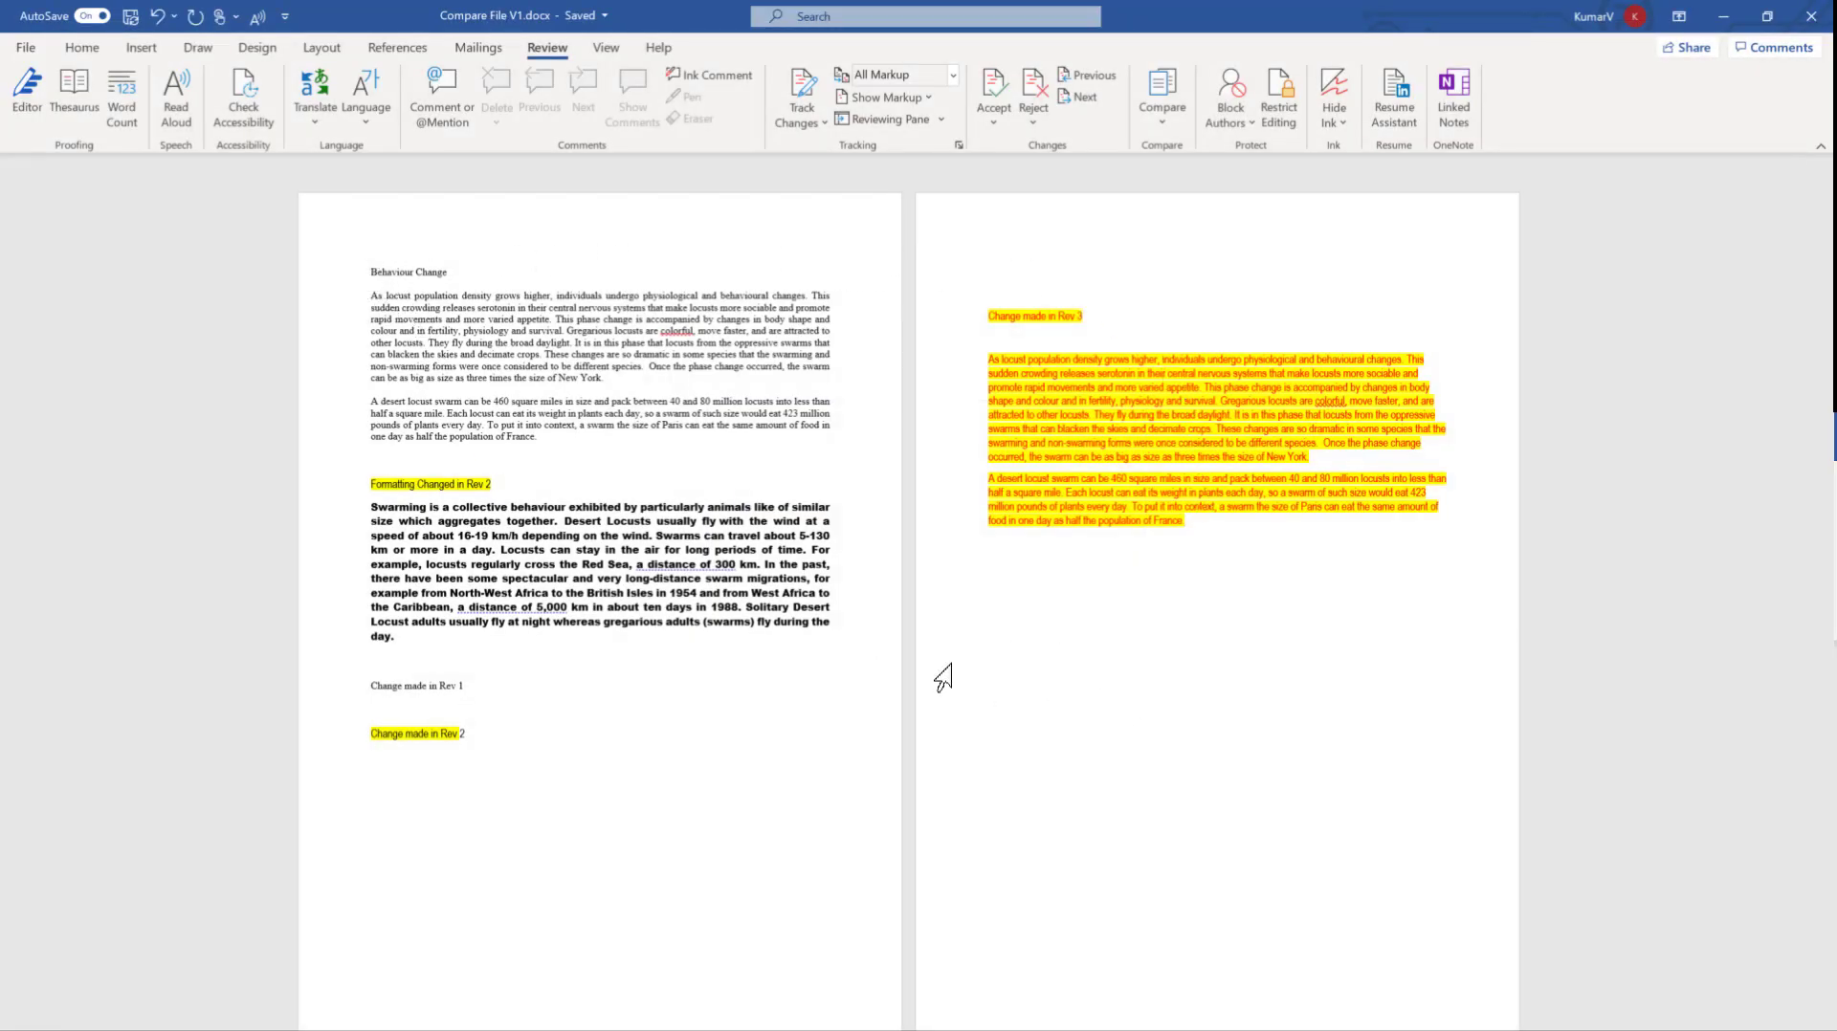
Compare the document with the last version saved on the server, and close the comparison without saving it.
{"action": "left_click", "coordinate": [1165, 126]}
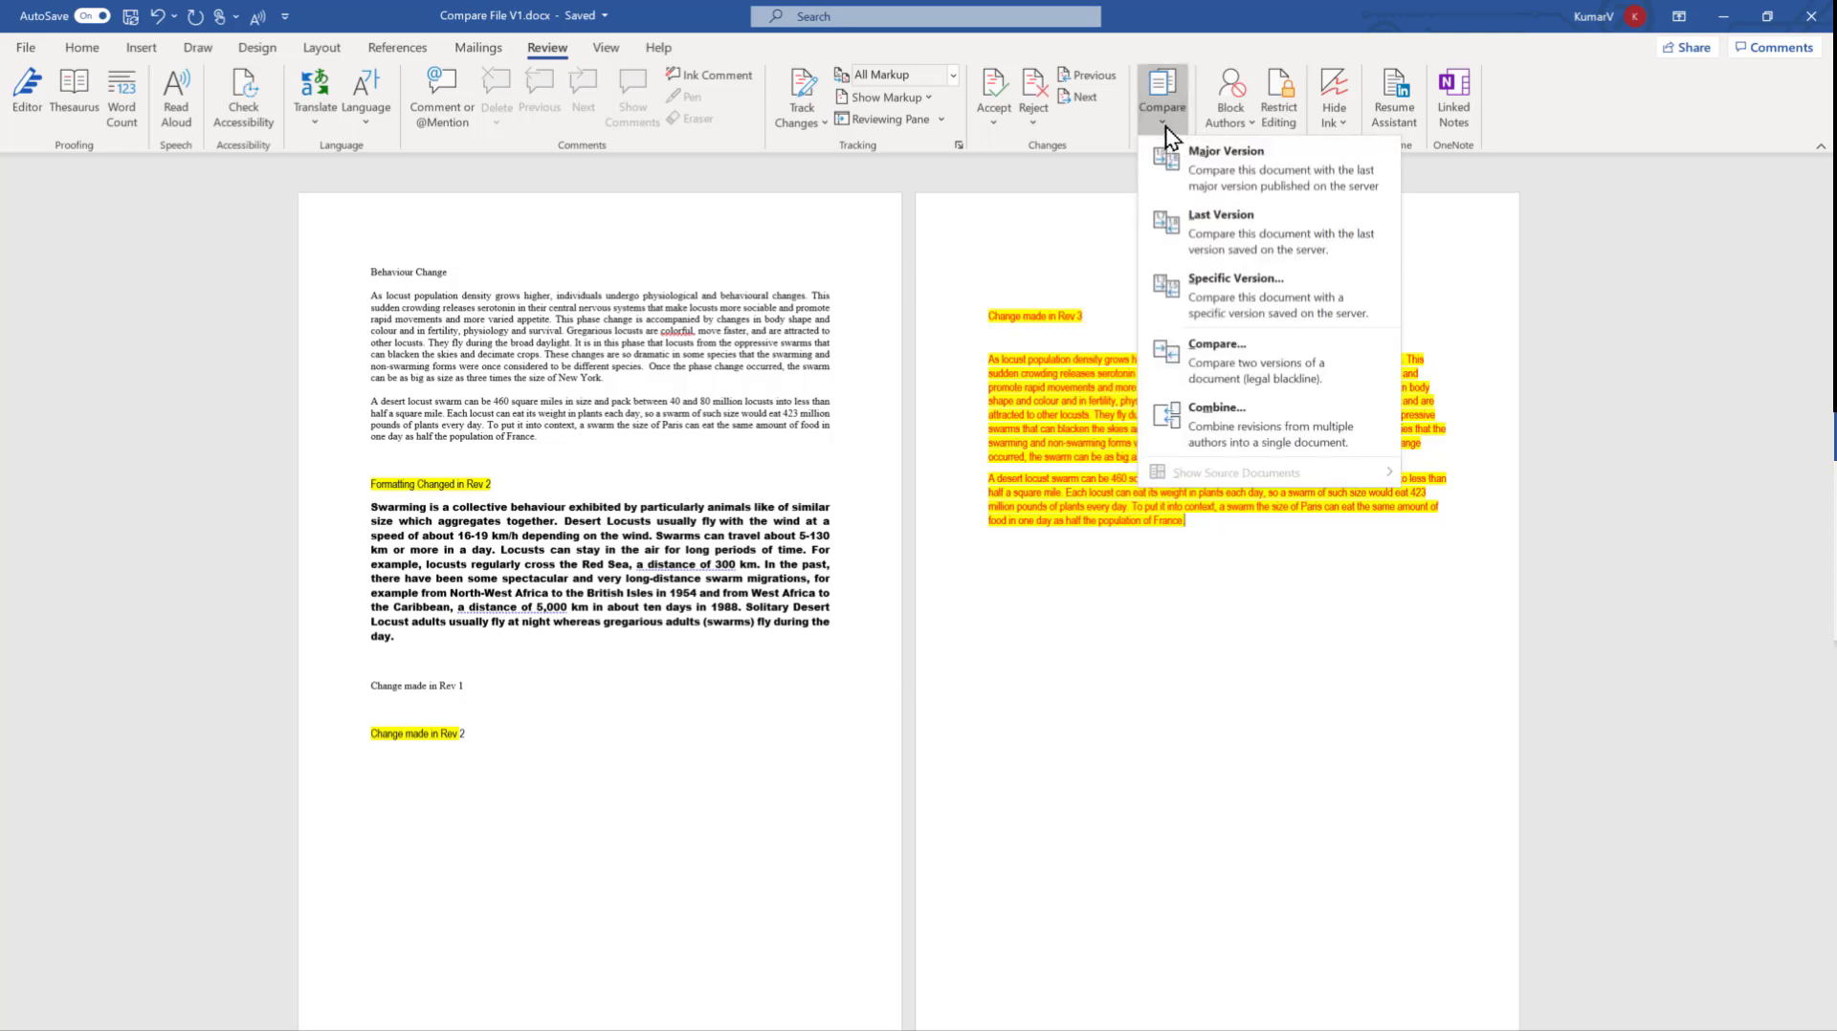
{"action": "left_click", "coordinate": [1234, 225]}
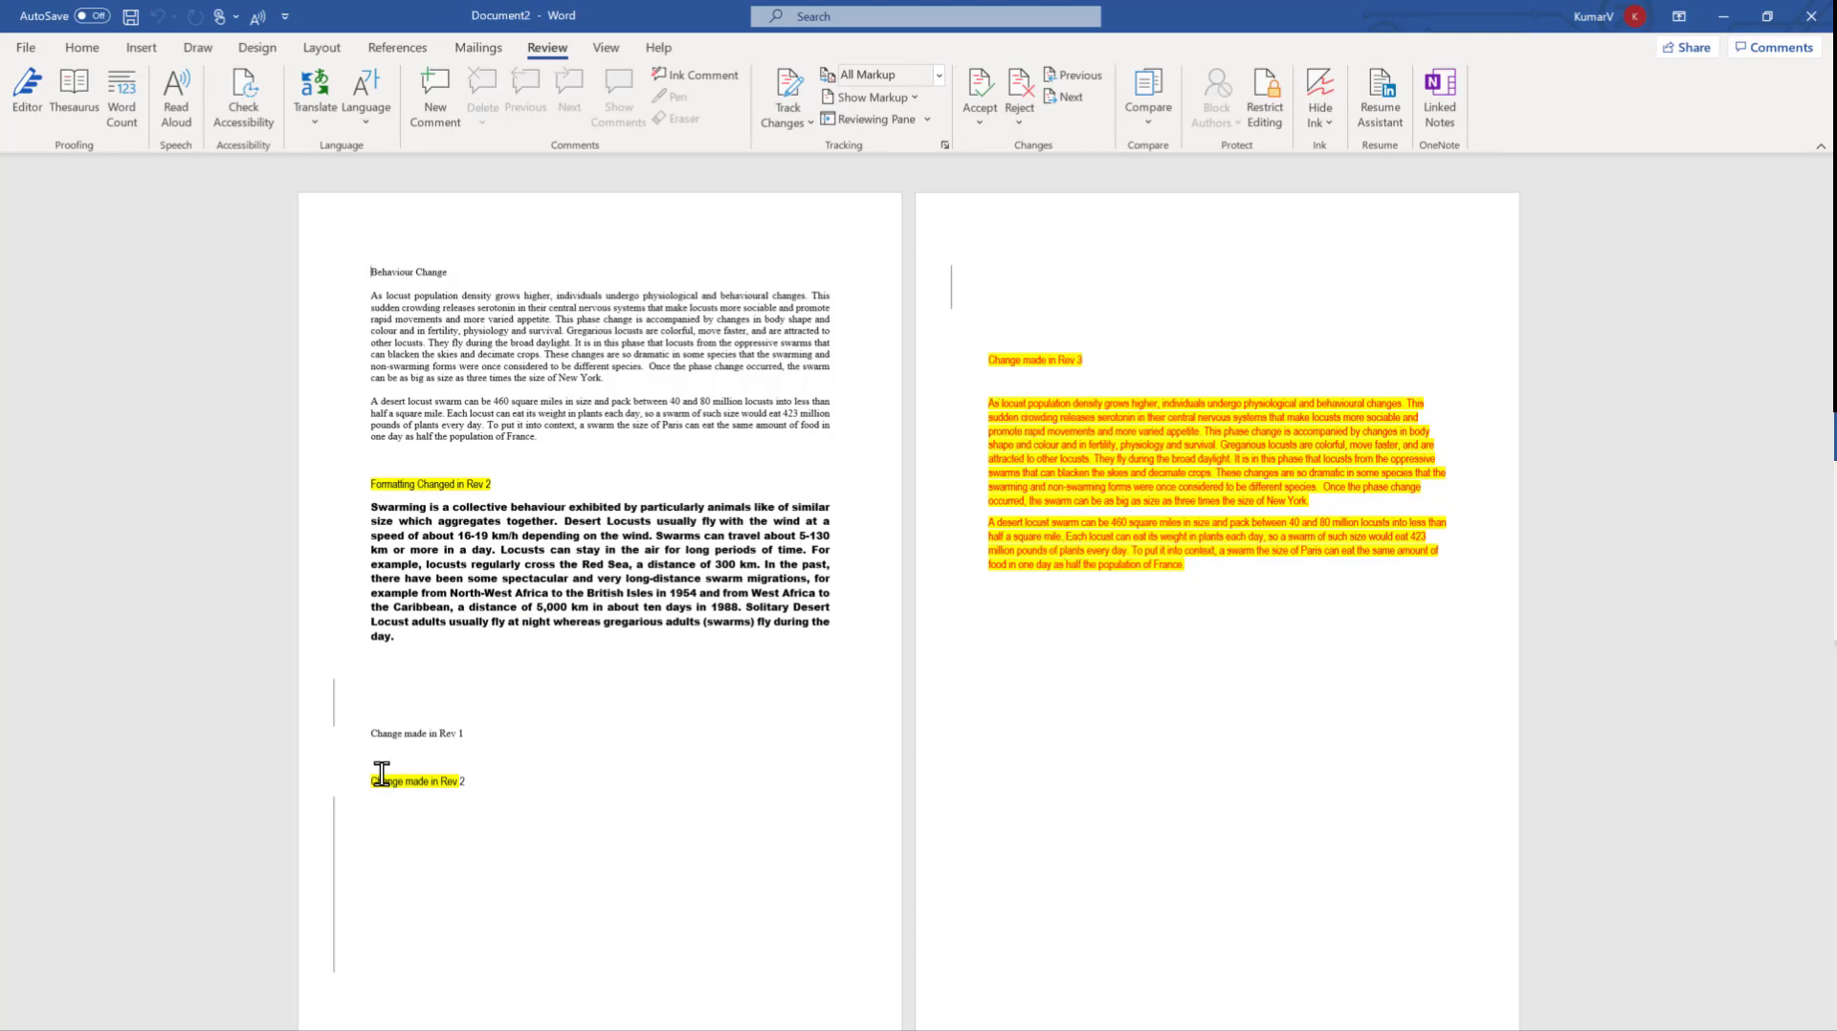
{"action": "scroll", "coordinate": [1222, 427], "scroll_direction": "down", "scroll_amount": 4}
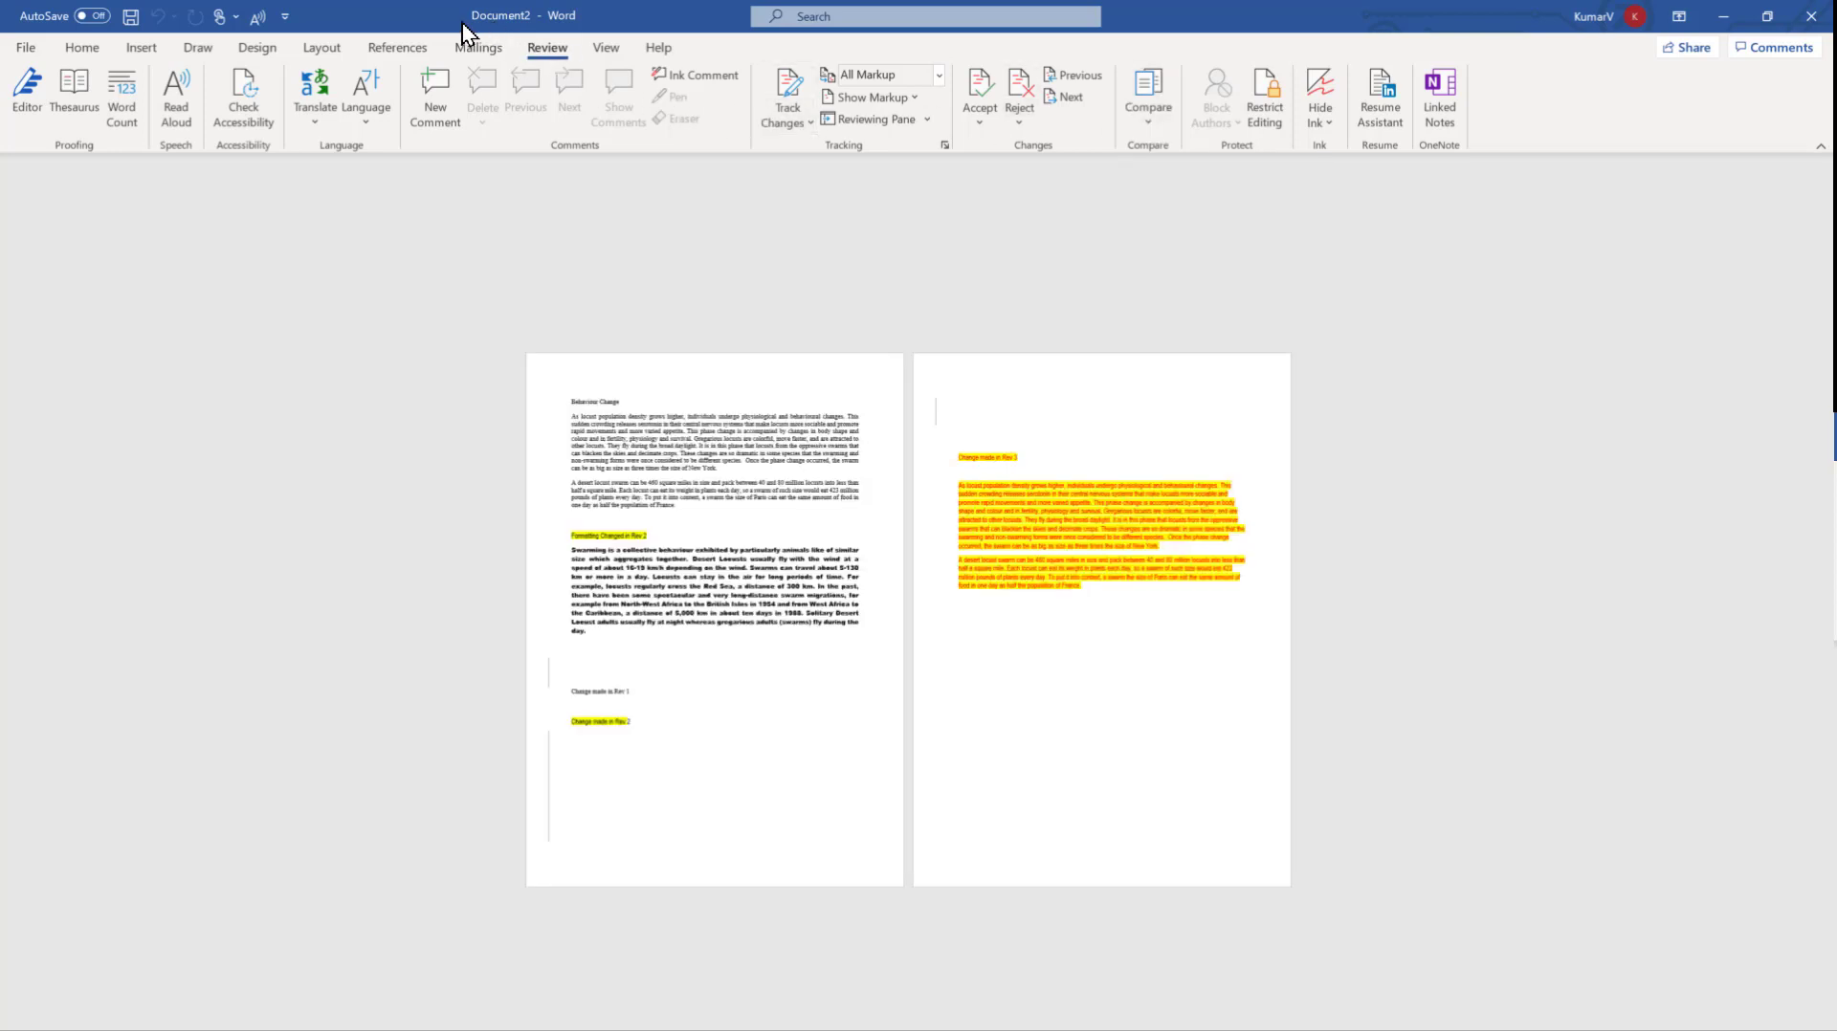
{"action": "left_click", "coordinate": [1822, 21]}
{"action": "left_click", "coordinate": [1013, 675]}
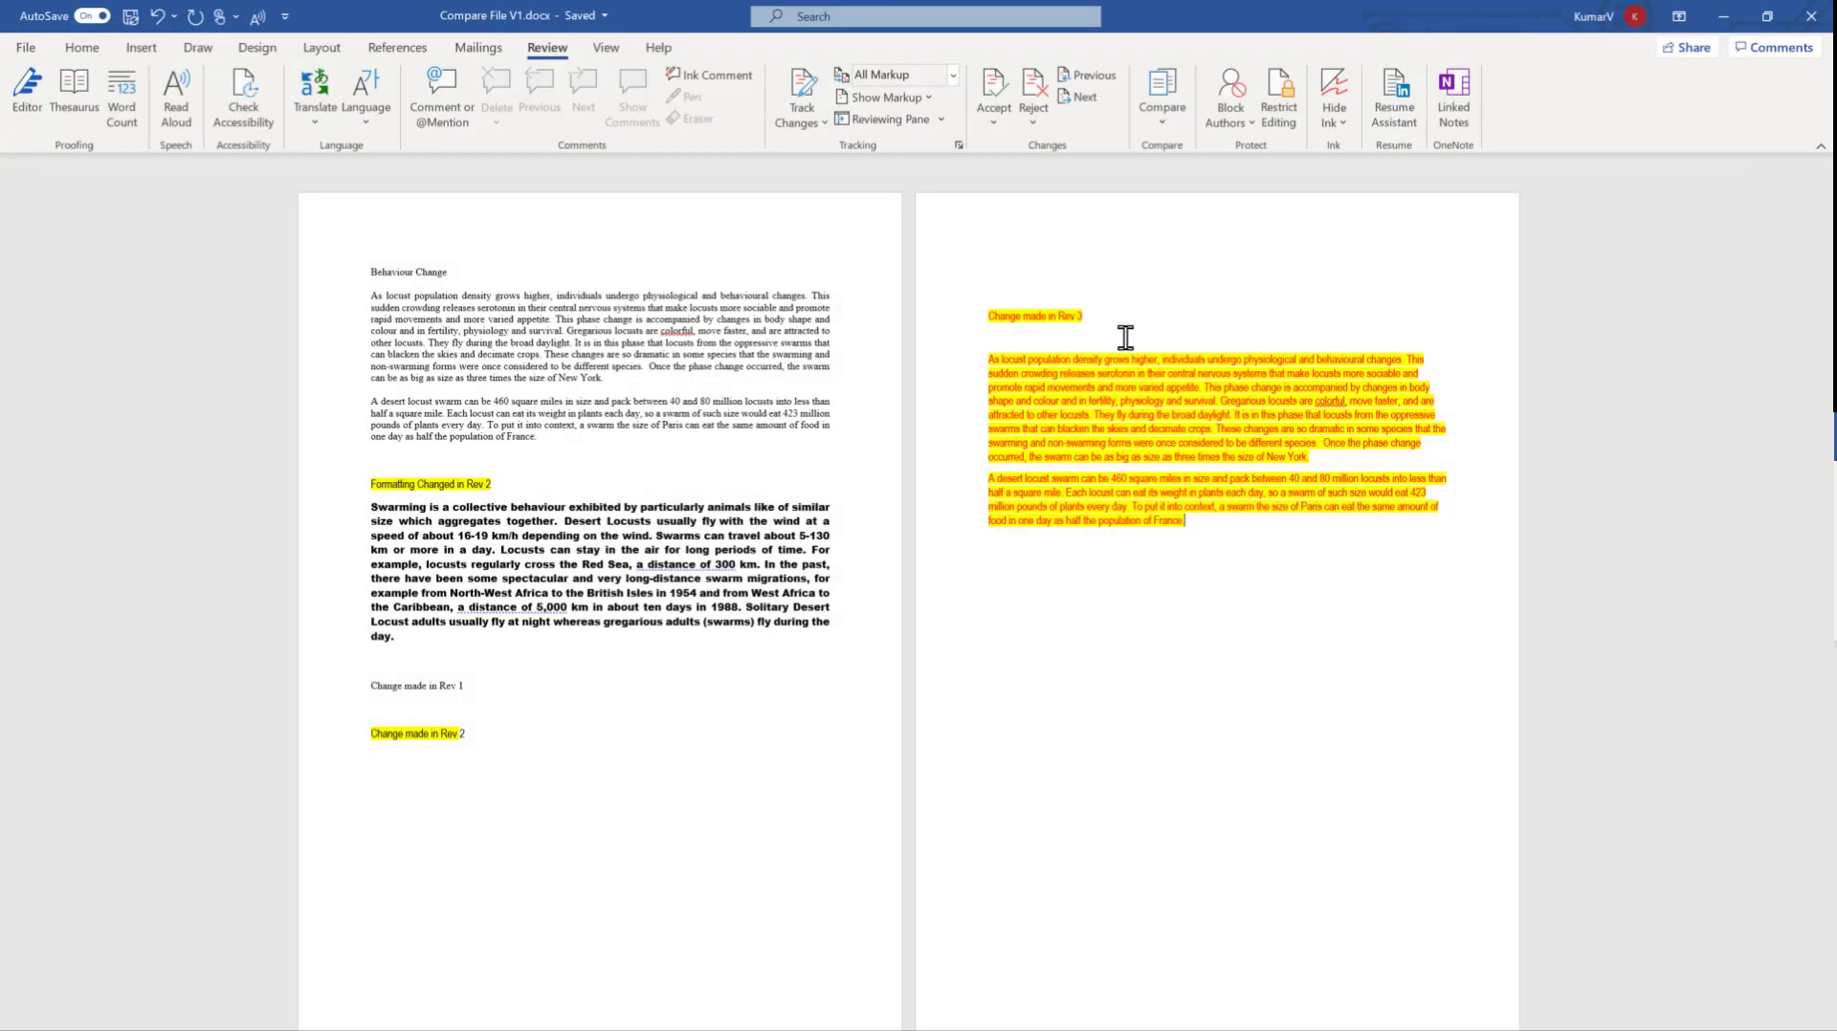
Compare the document with its specific saved version 1.0 and inspect the marked changes.
{"action": "left_click", "coordinate": [1163, 124]}
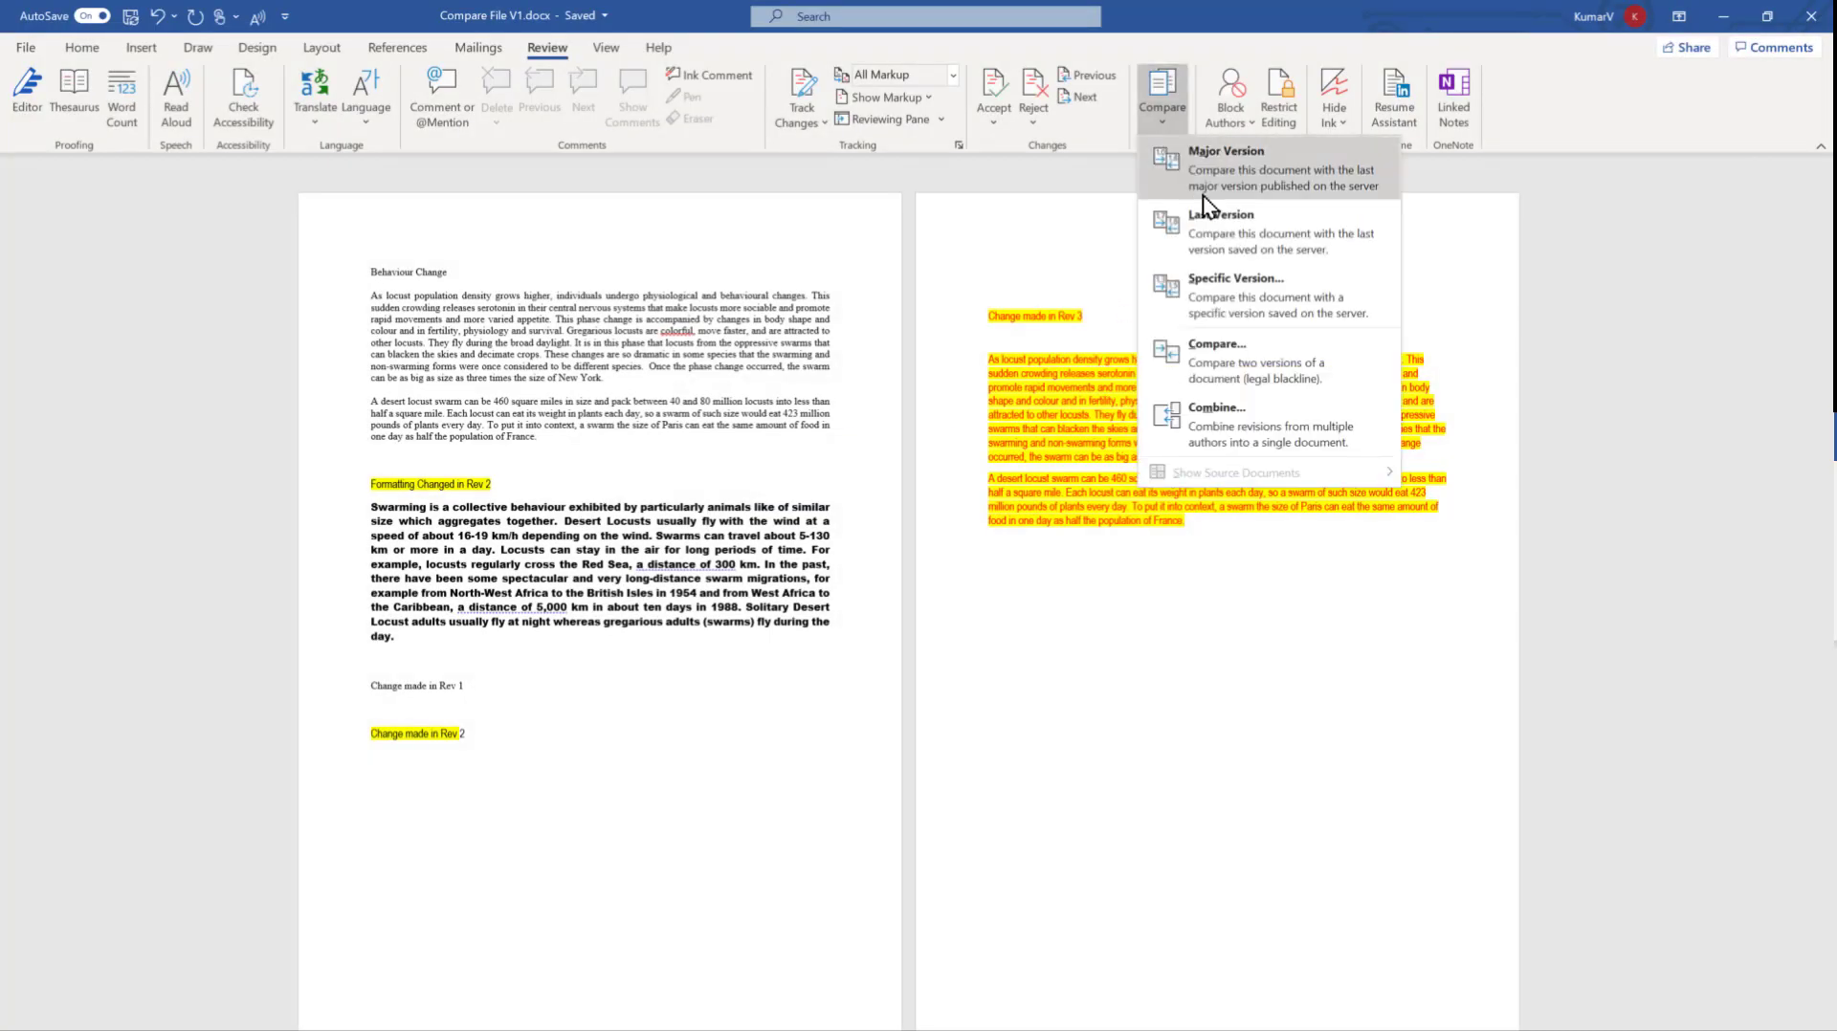
{"action": "left_click", "coordinate": [1242, 301]}
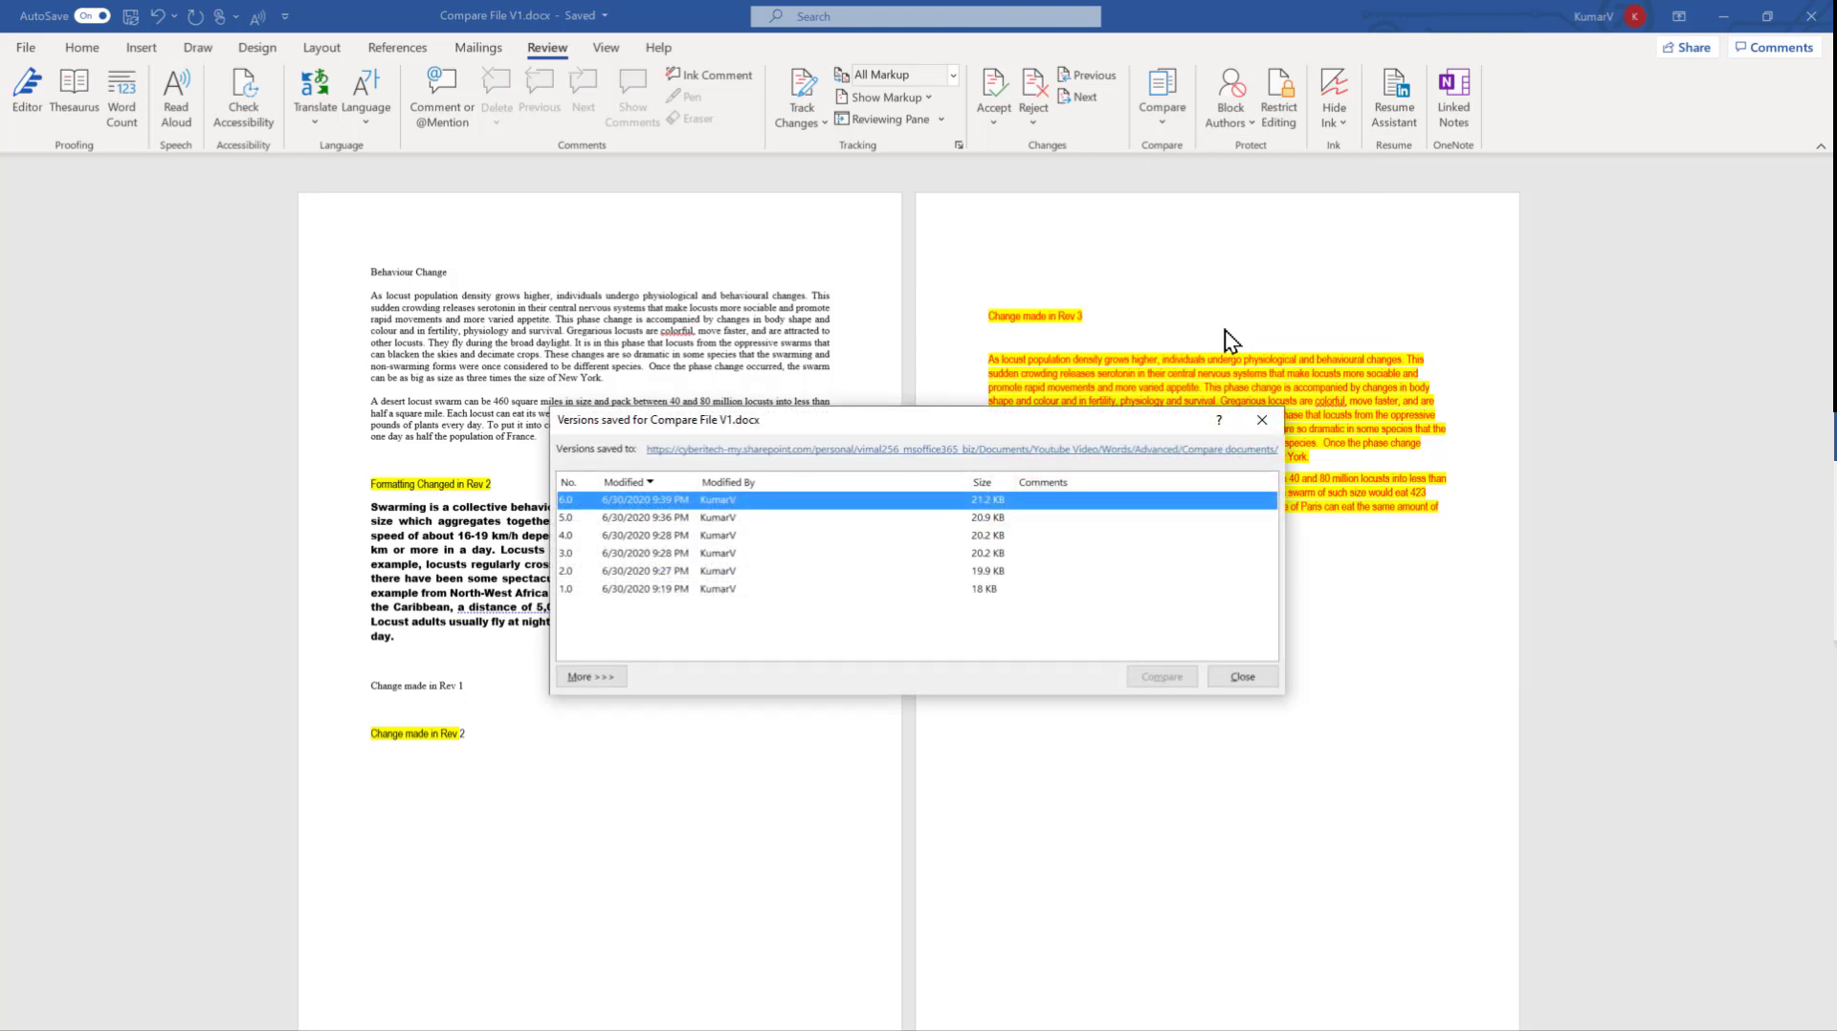
{"action": "left_click", "coordinate": [601, 590]}
{"action": "left_click", "coordinate": [1180, 679]}
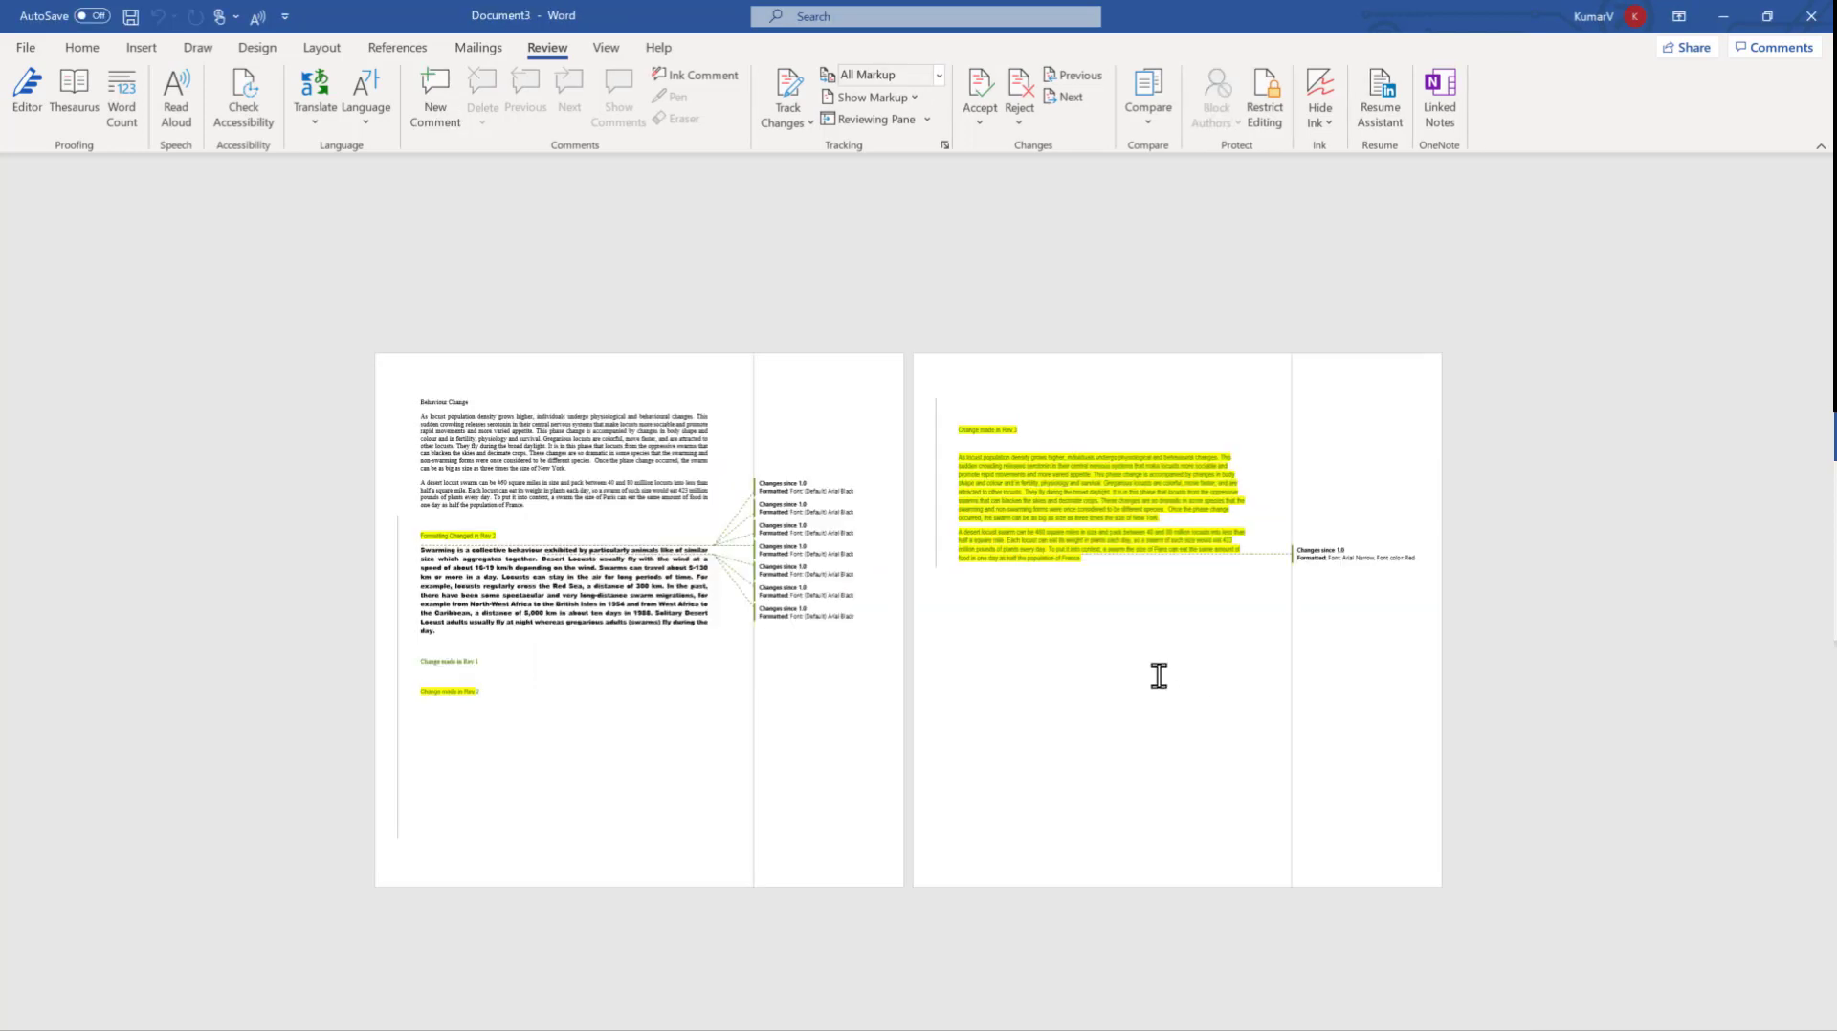
{"action": "scroll", "coordinate": [771, 647], "scroll_direction": "up", "scroll_amount": 4}
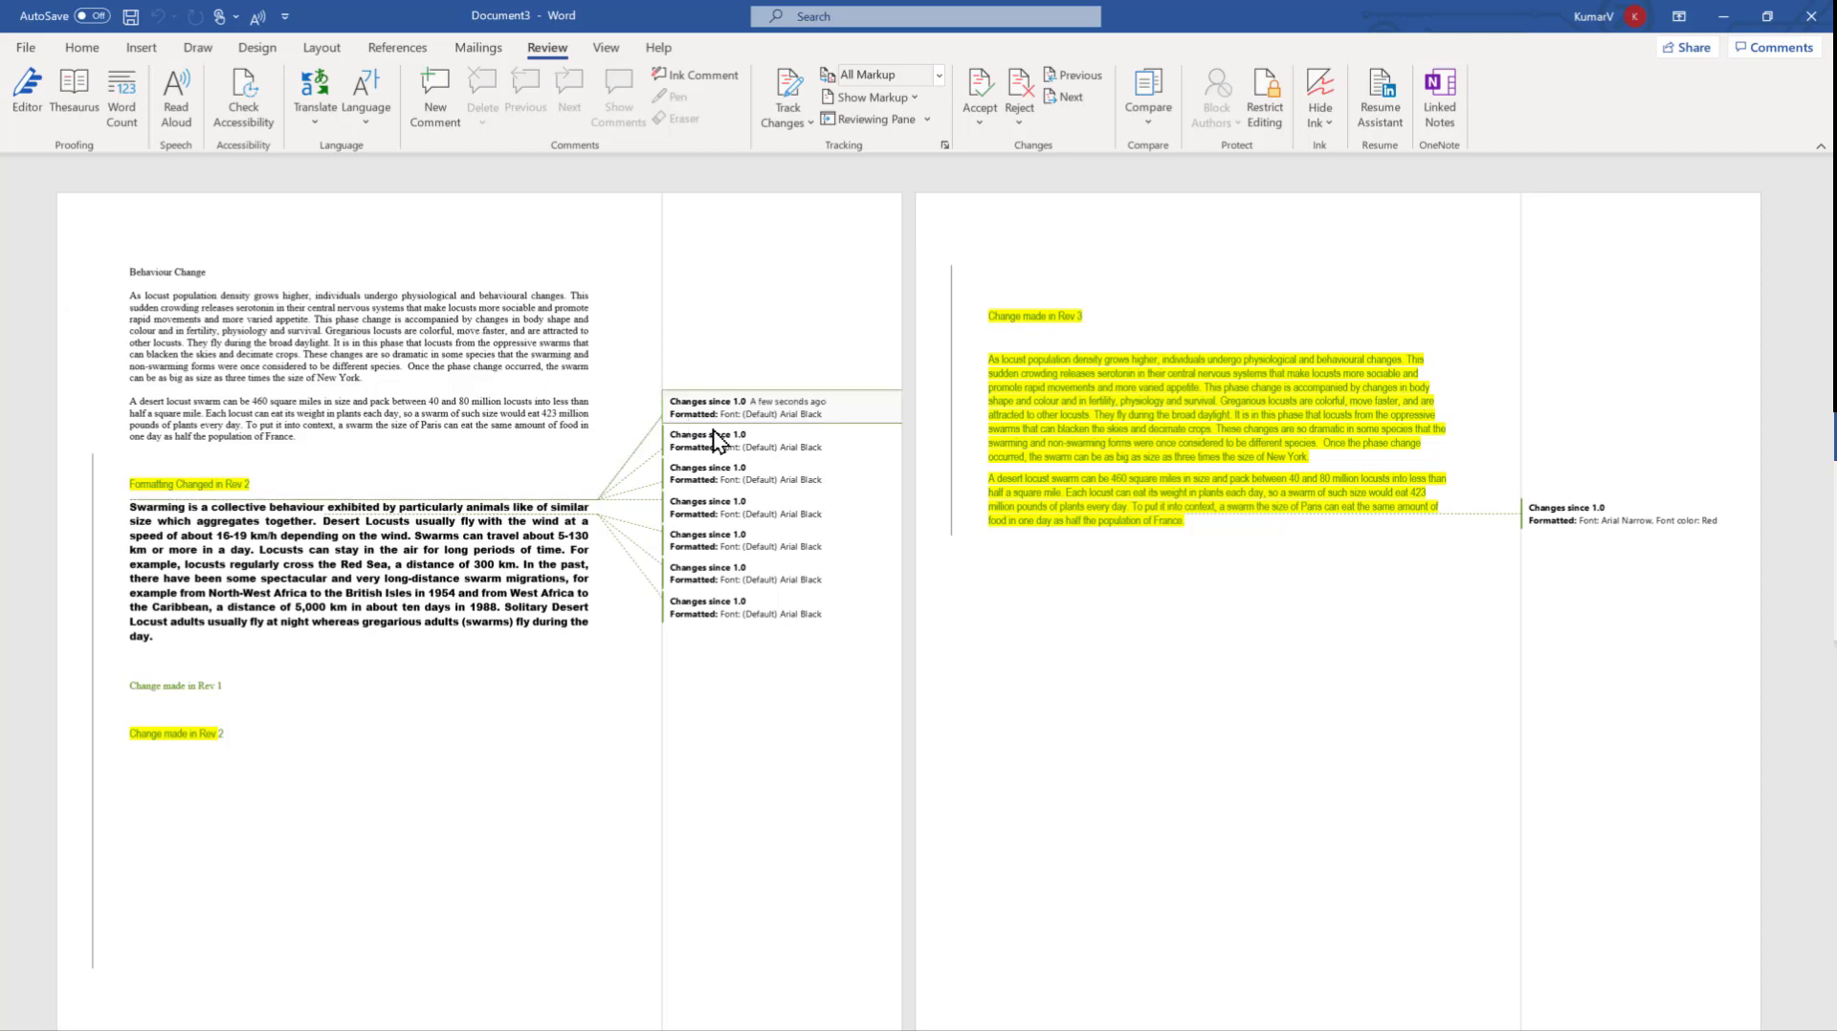
Close the version 1.0 comparison document without saving it.
{"action": "left_click", "coordinate": [1152, 120]}
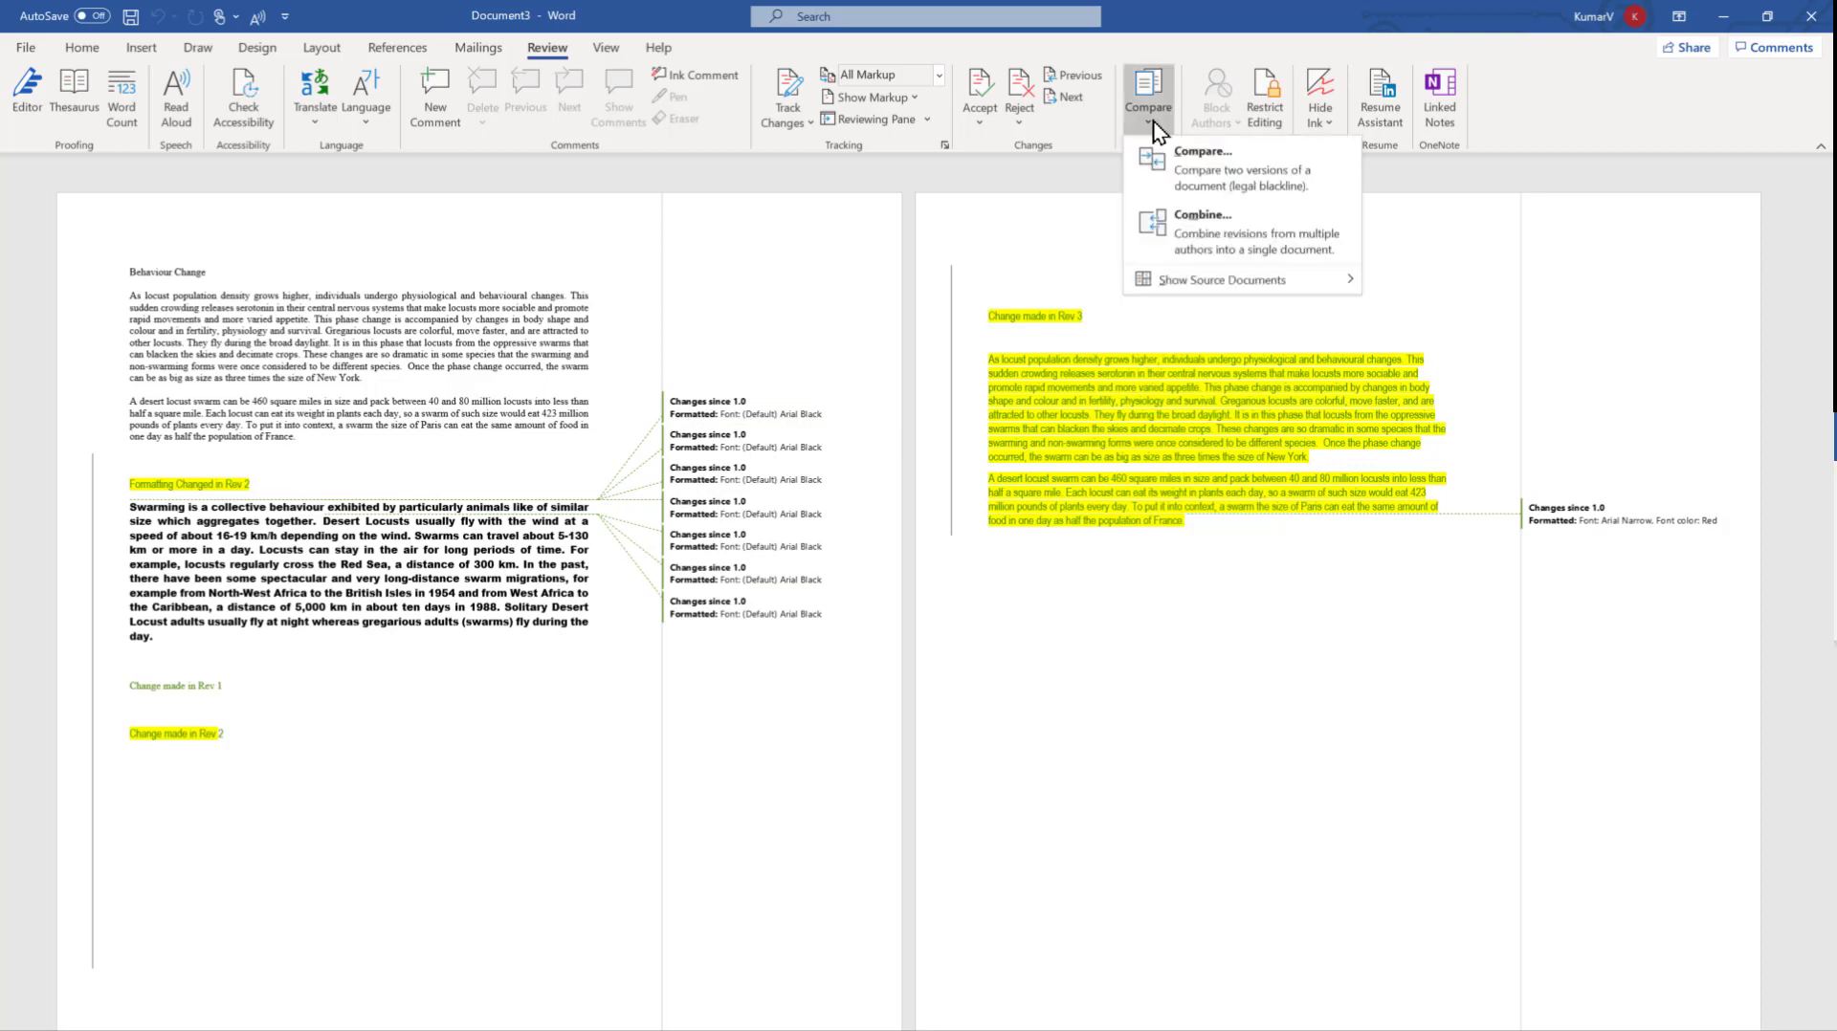
{"action": "left_click", "coordinate": [1056, 276]}
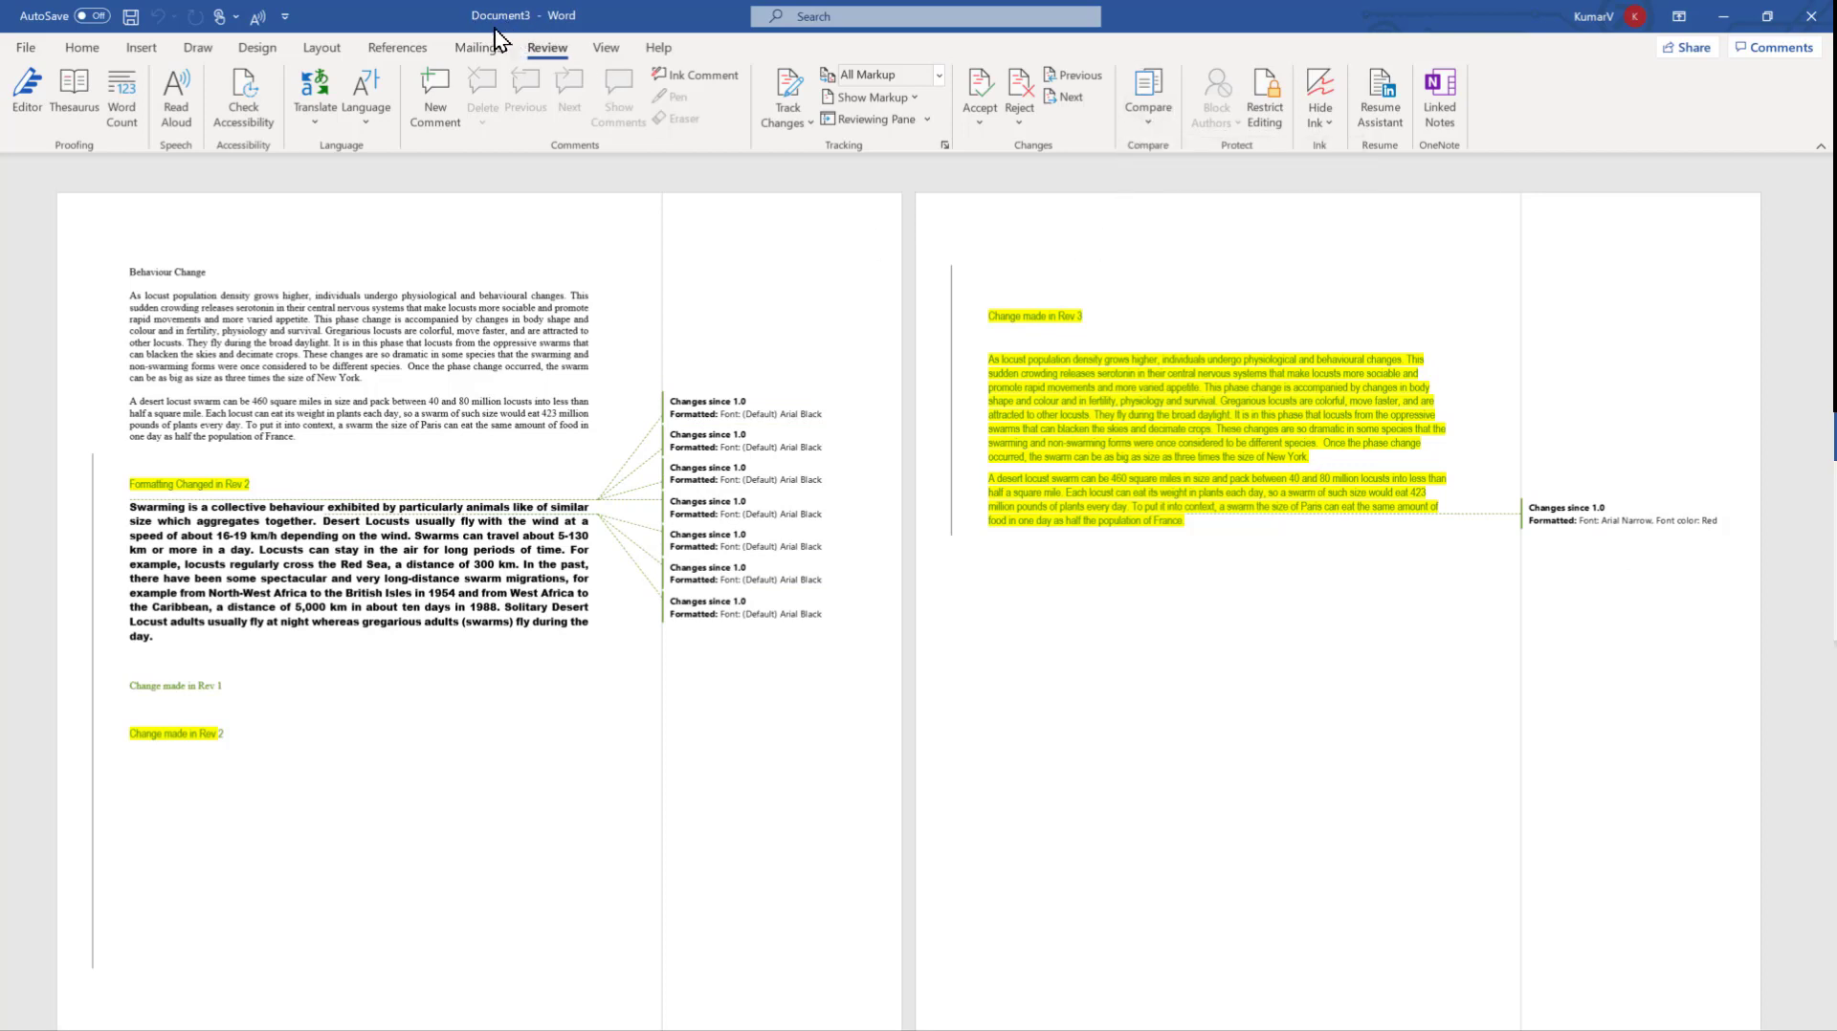
{"action": "left_click", "coordinate": [1816, 15]}
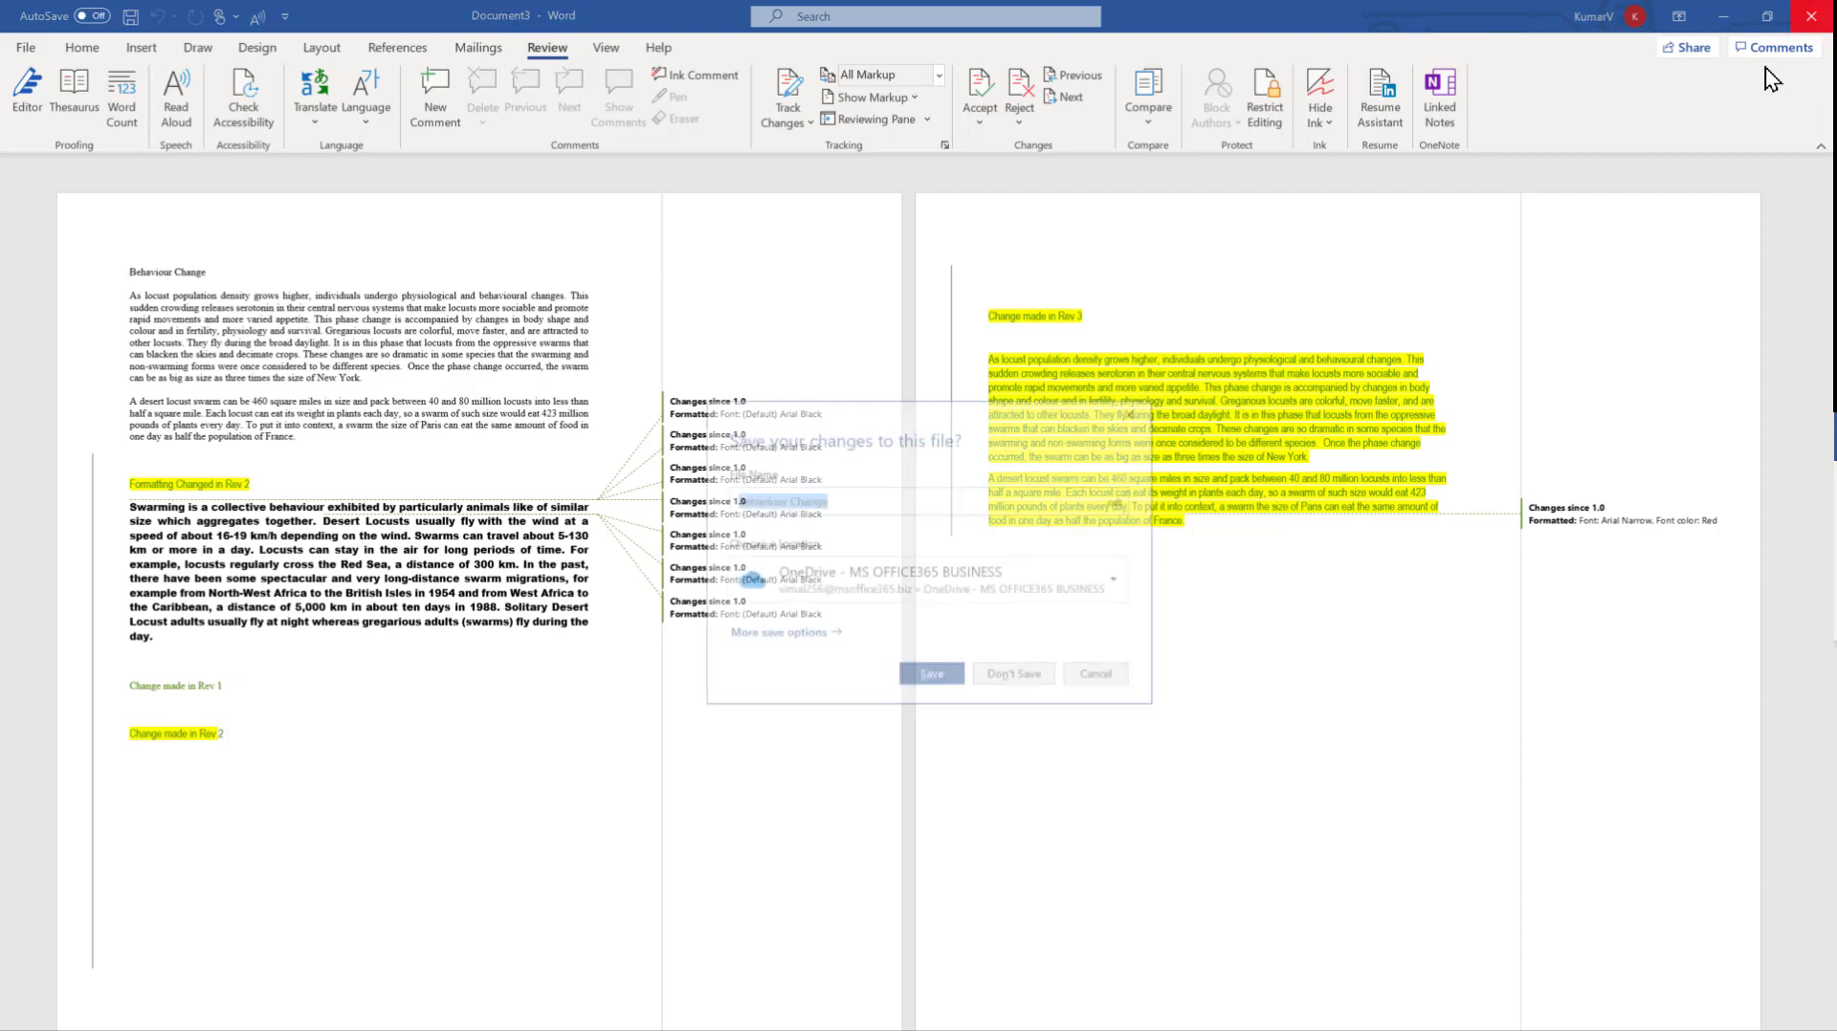
{"action": "left_click", "coordinate": [1022, 681]}
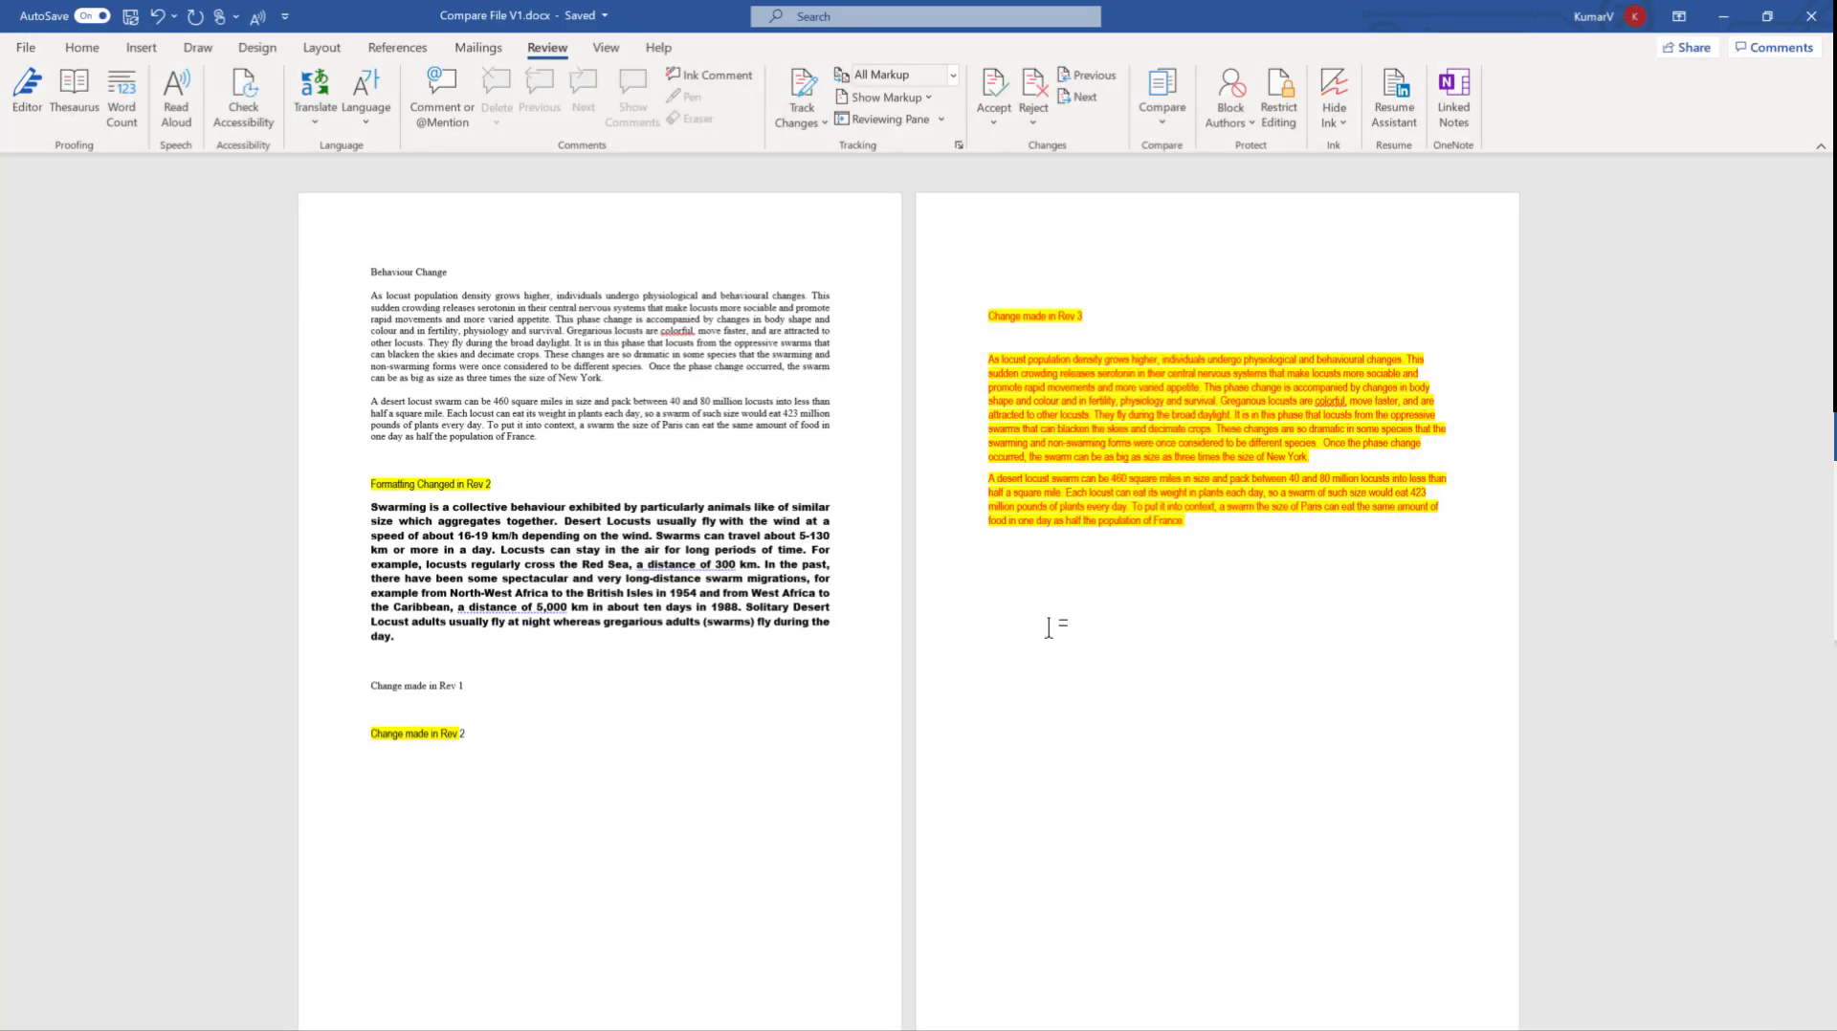
Set up a two-document comparison with Compare File V0.docx as original and Compare File V1.docx as revised, both from the Compare documents folder.
{"action": "left_click", "coordinate": [1169, 125]}
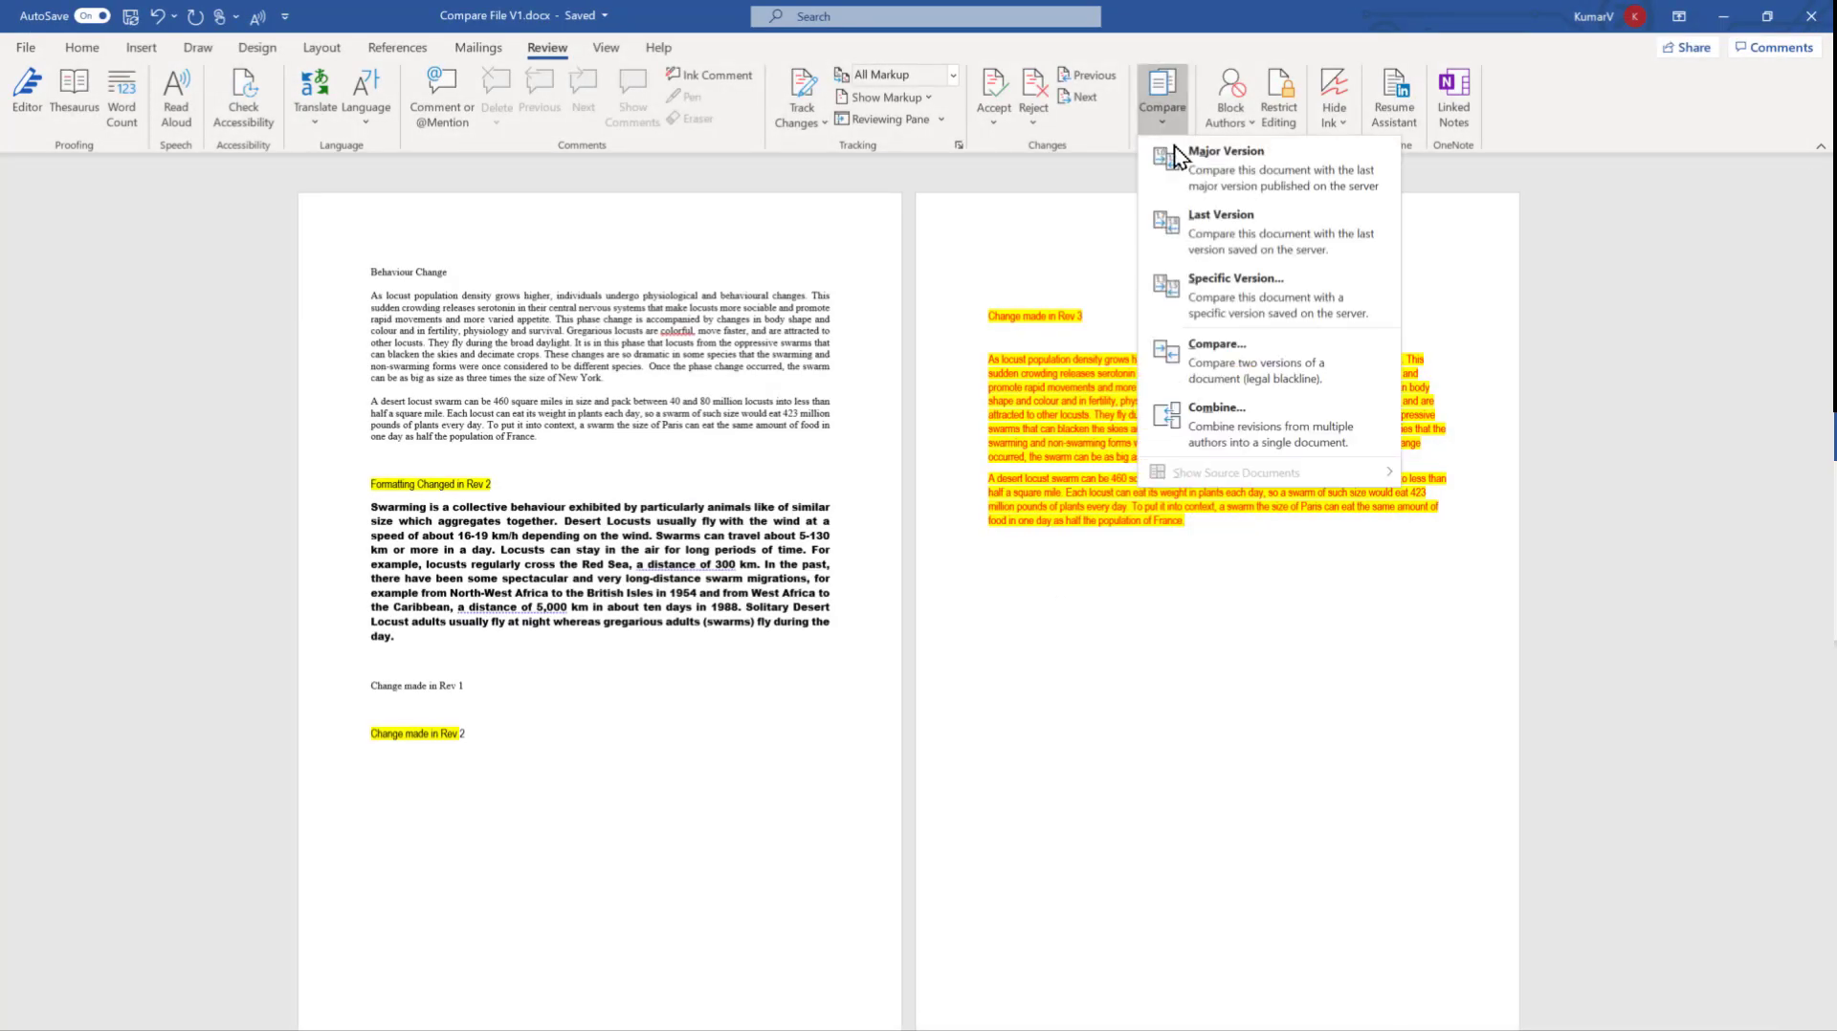
{"action": "left_click", "coordinate": [1228, 367]}
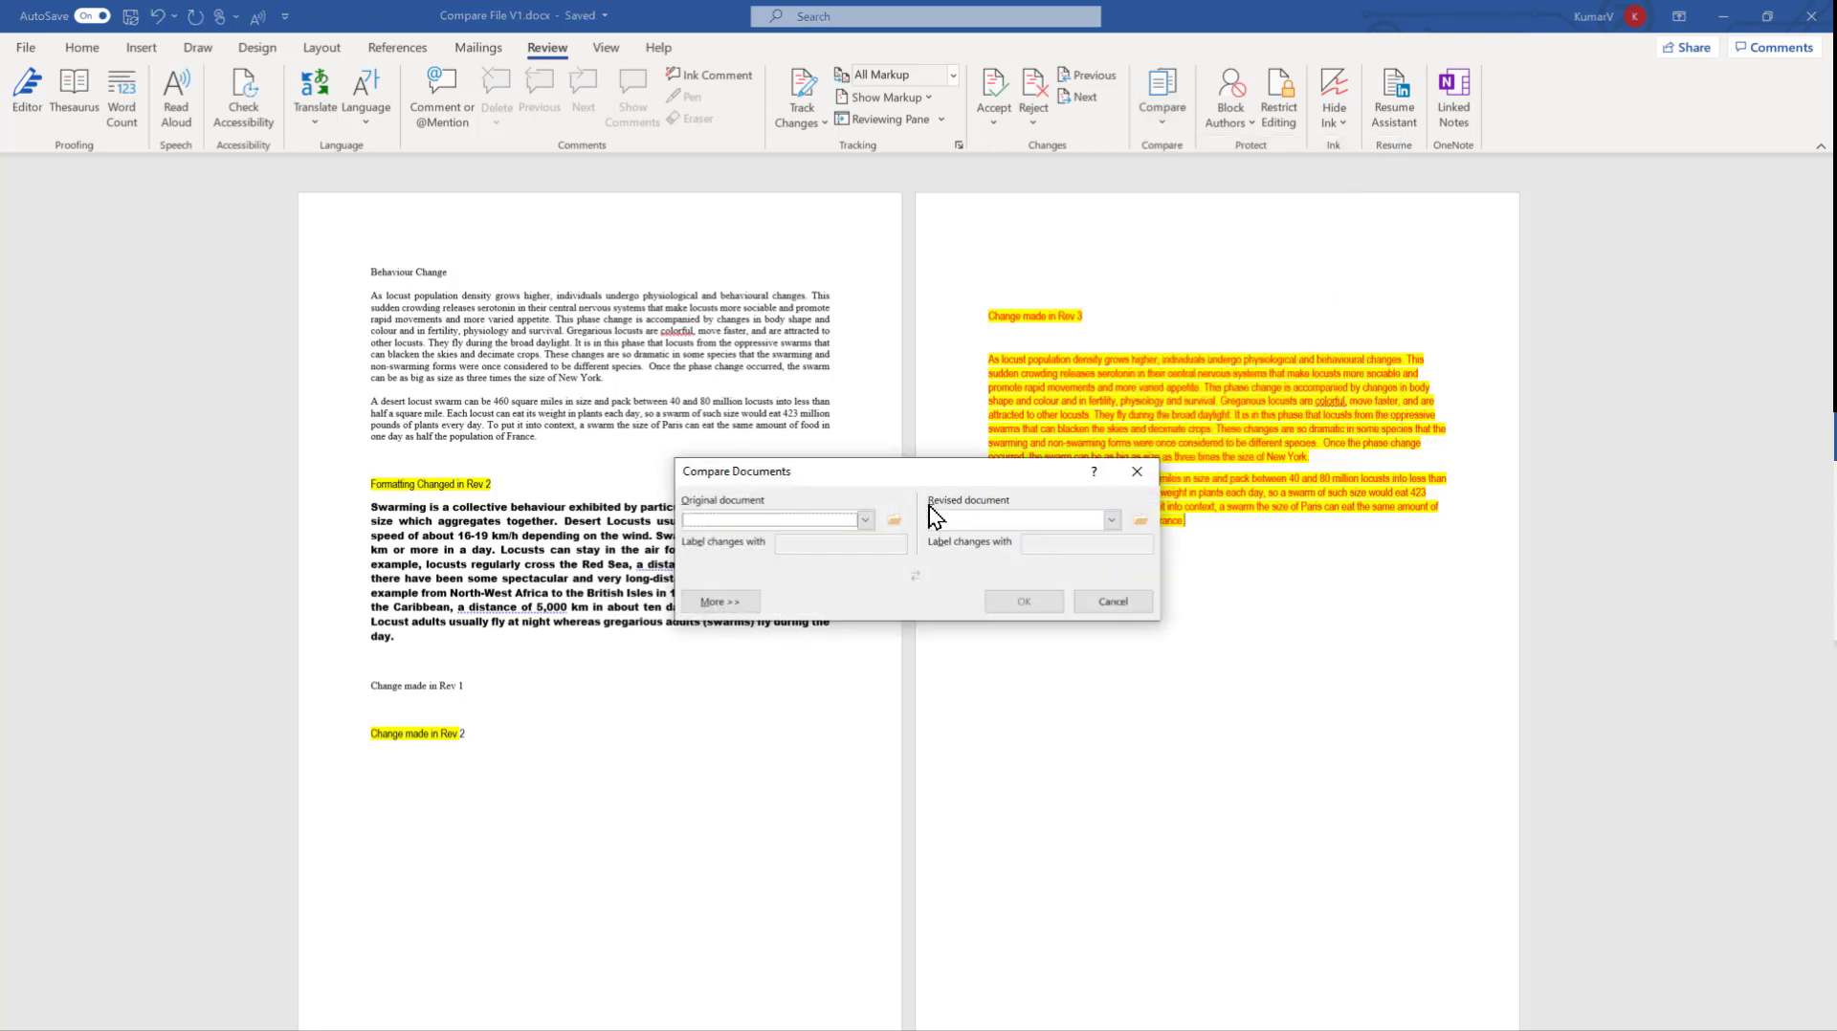
{"action": "left_click_drag", "start_coordinate": [786, 471], "coordinate": [736, 455]}
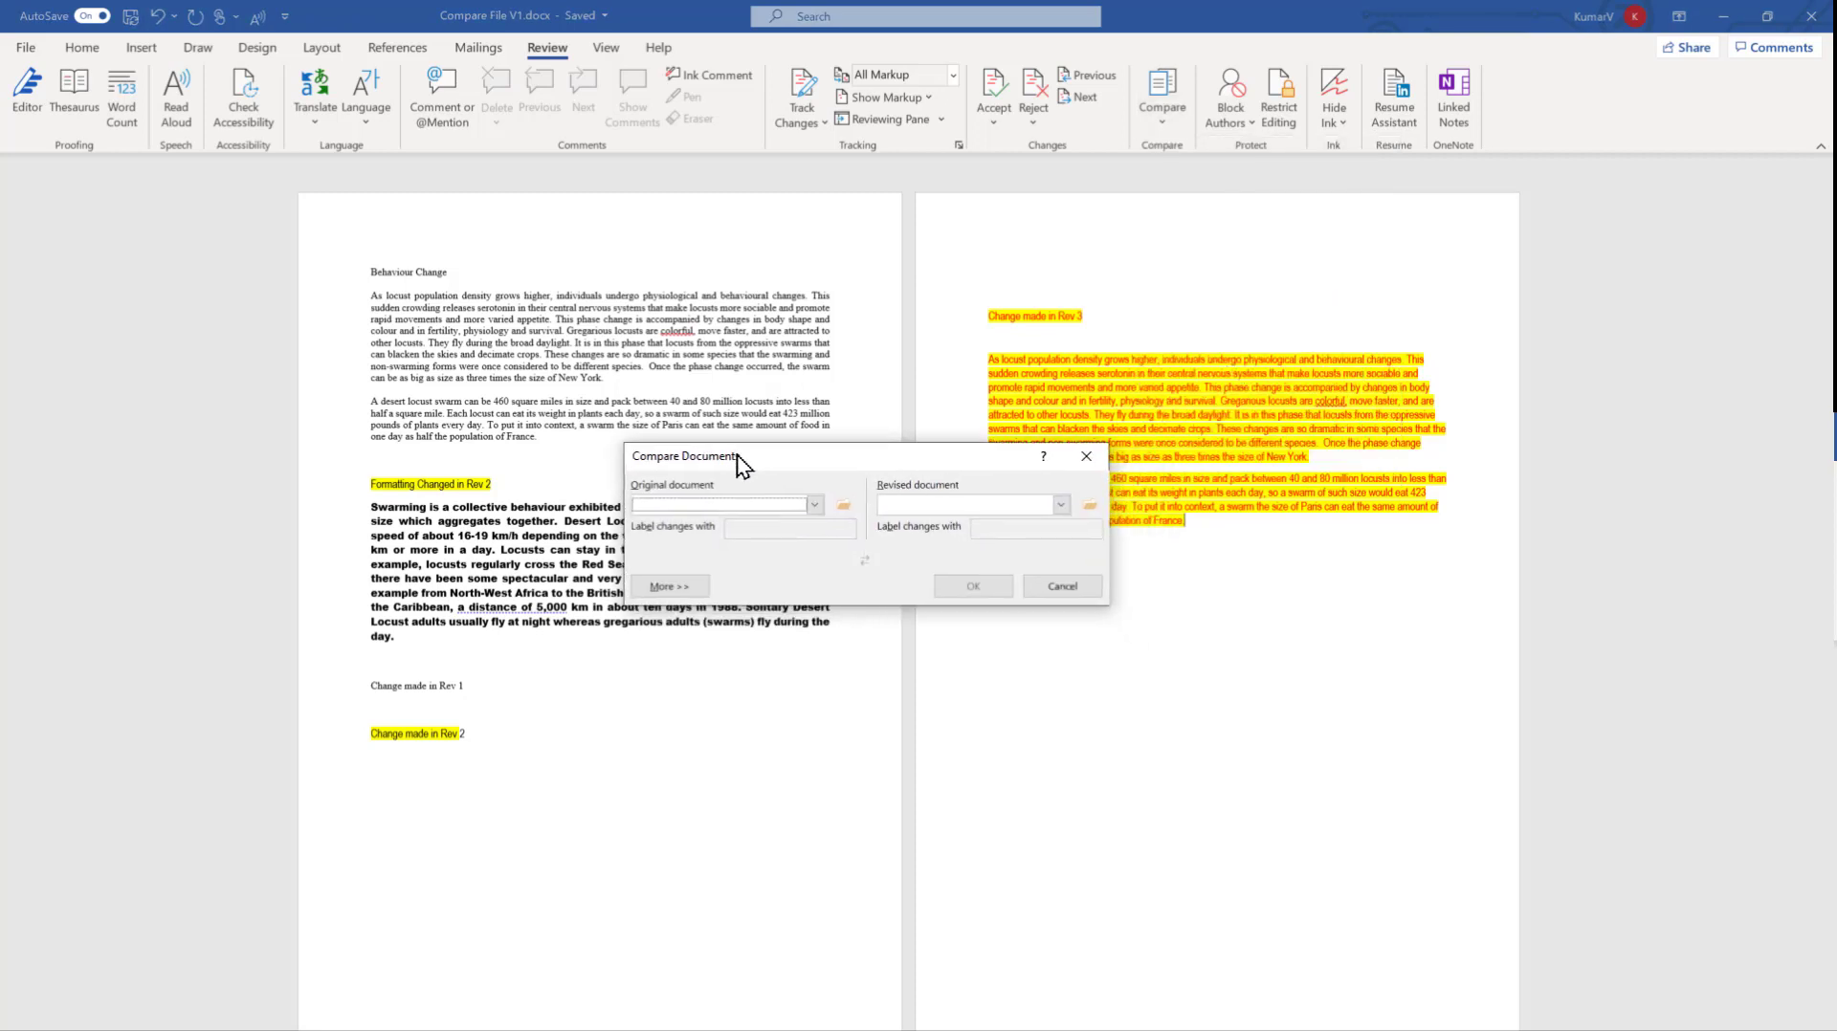
{"action": "left_click", "coordinate": [845, 509]}
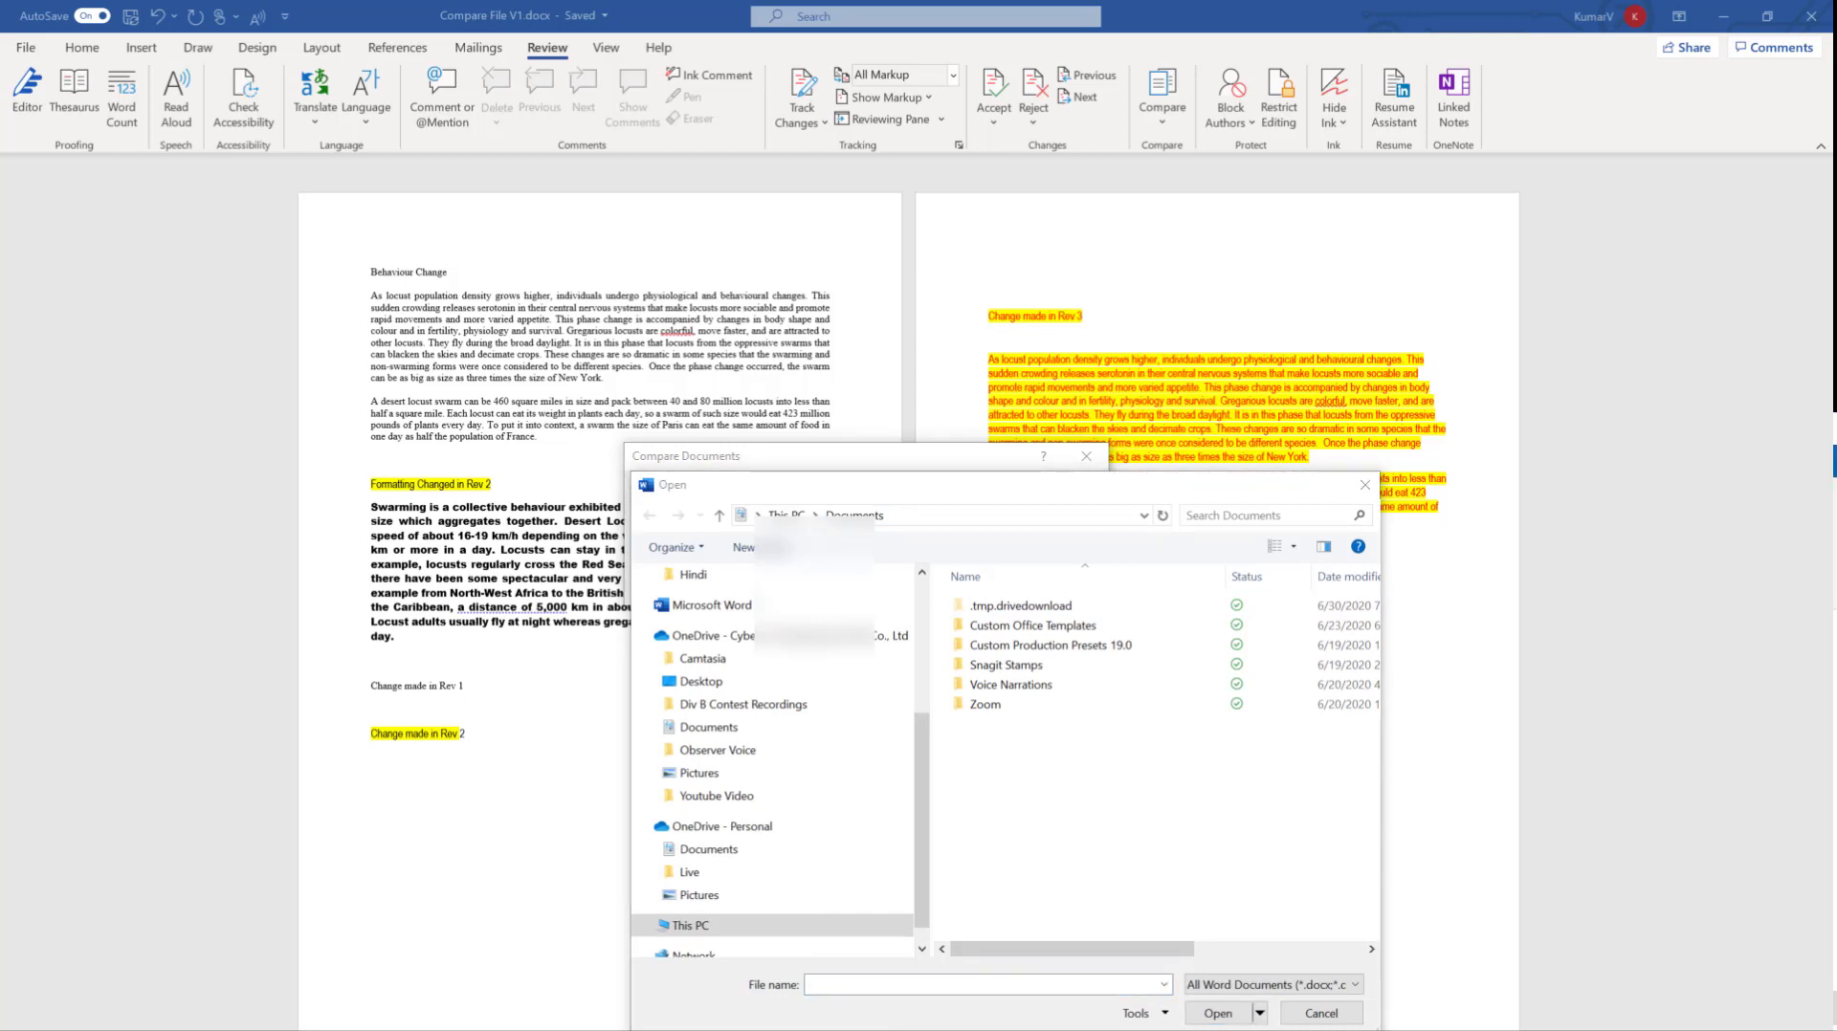
{"action": "left_click", "coordinate": [899, 517]}
{"action": "key", "text": "ctrl+v"}
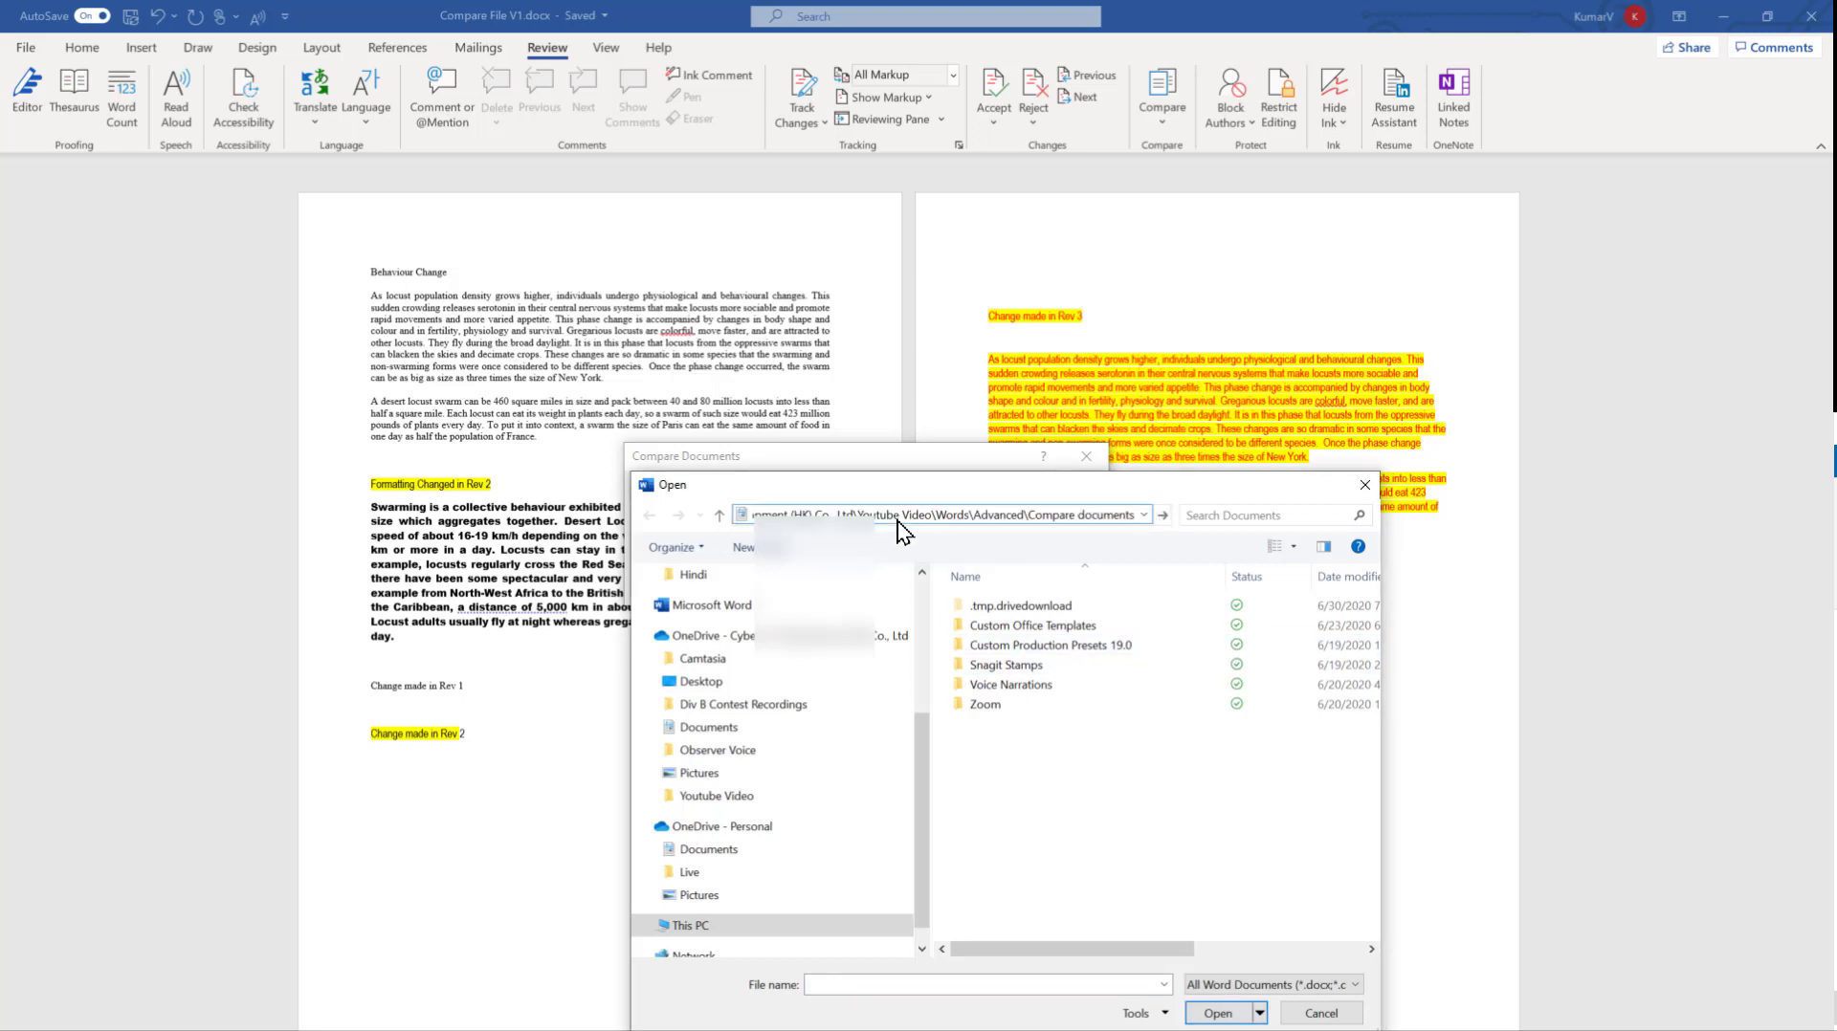
{"action": "key", "text": "Return"}
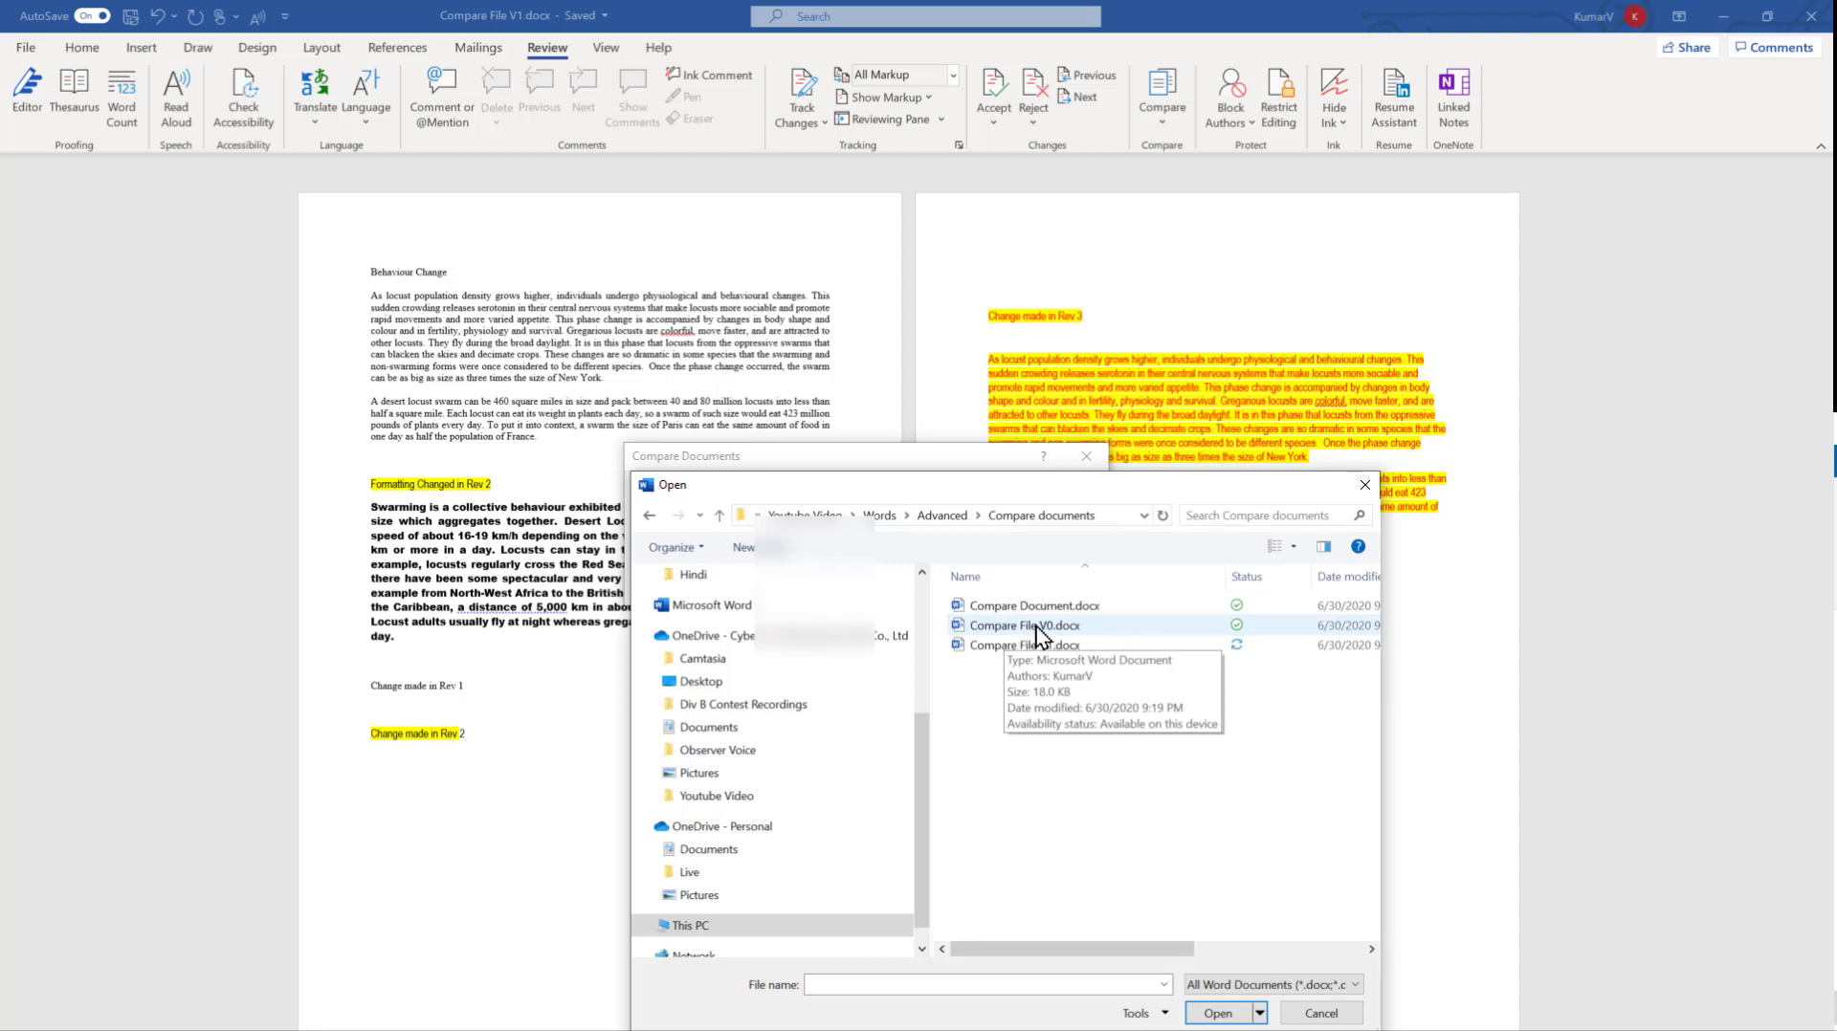
{"action": "double_click", "coordinate": [1041, 627]}
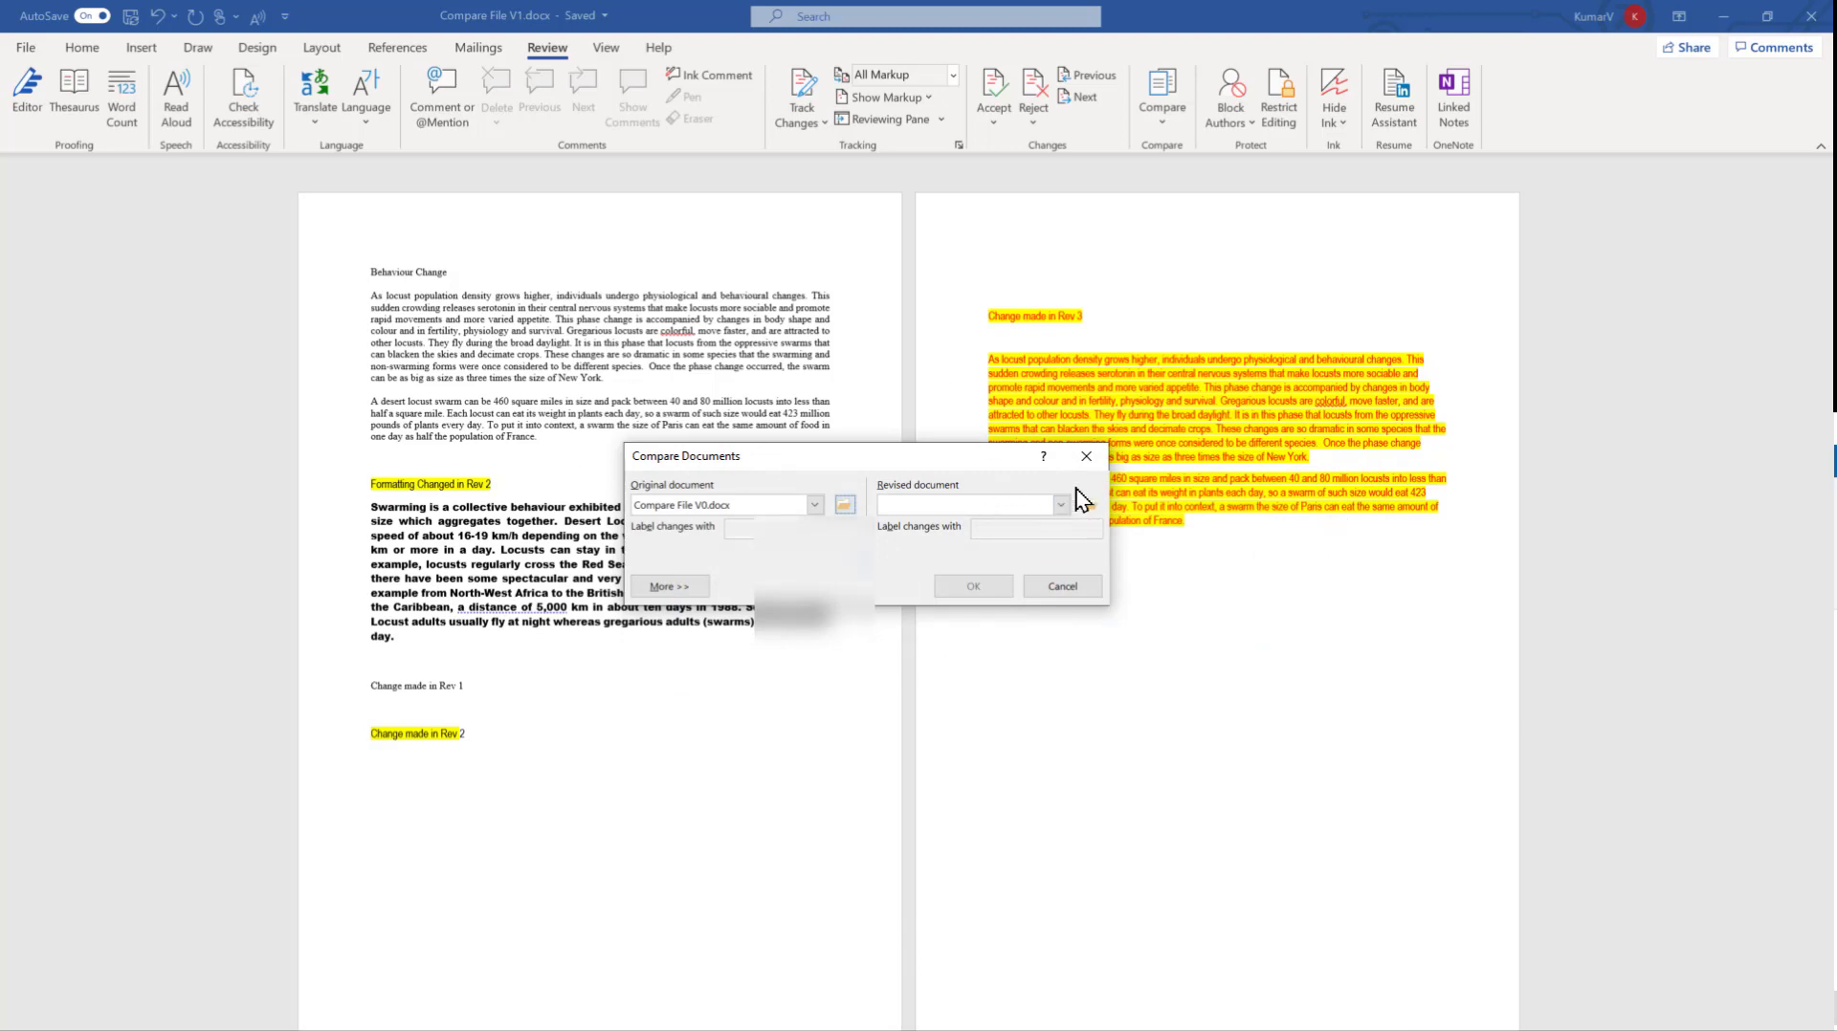
{"action": "left_click", "coordinate": [1089, 505]}
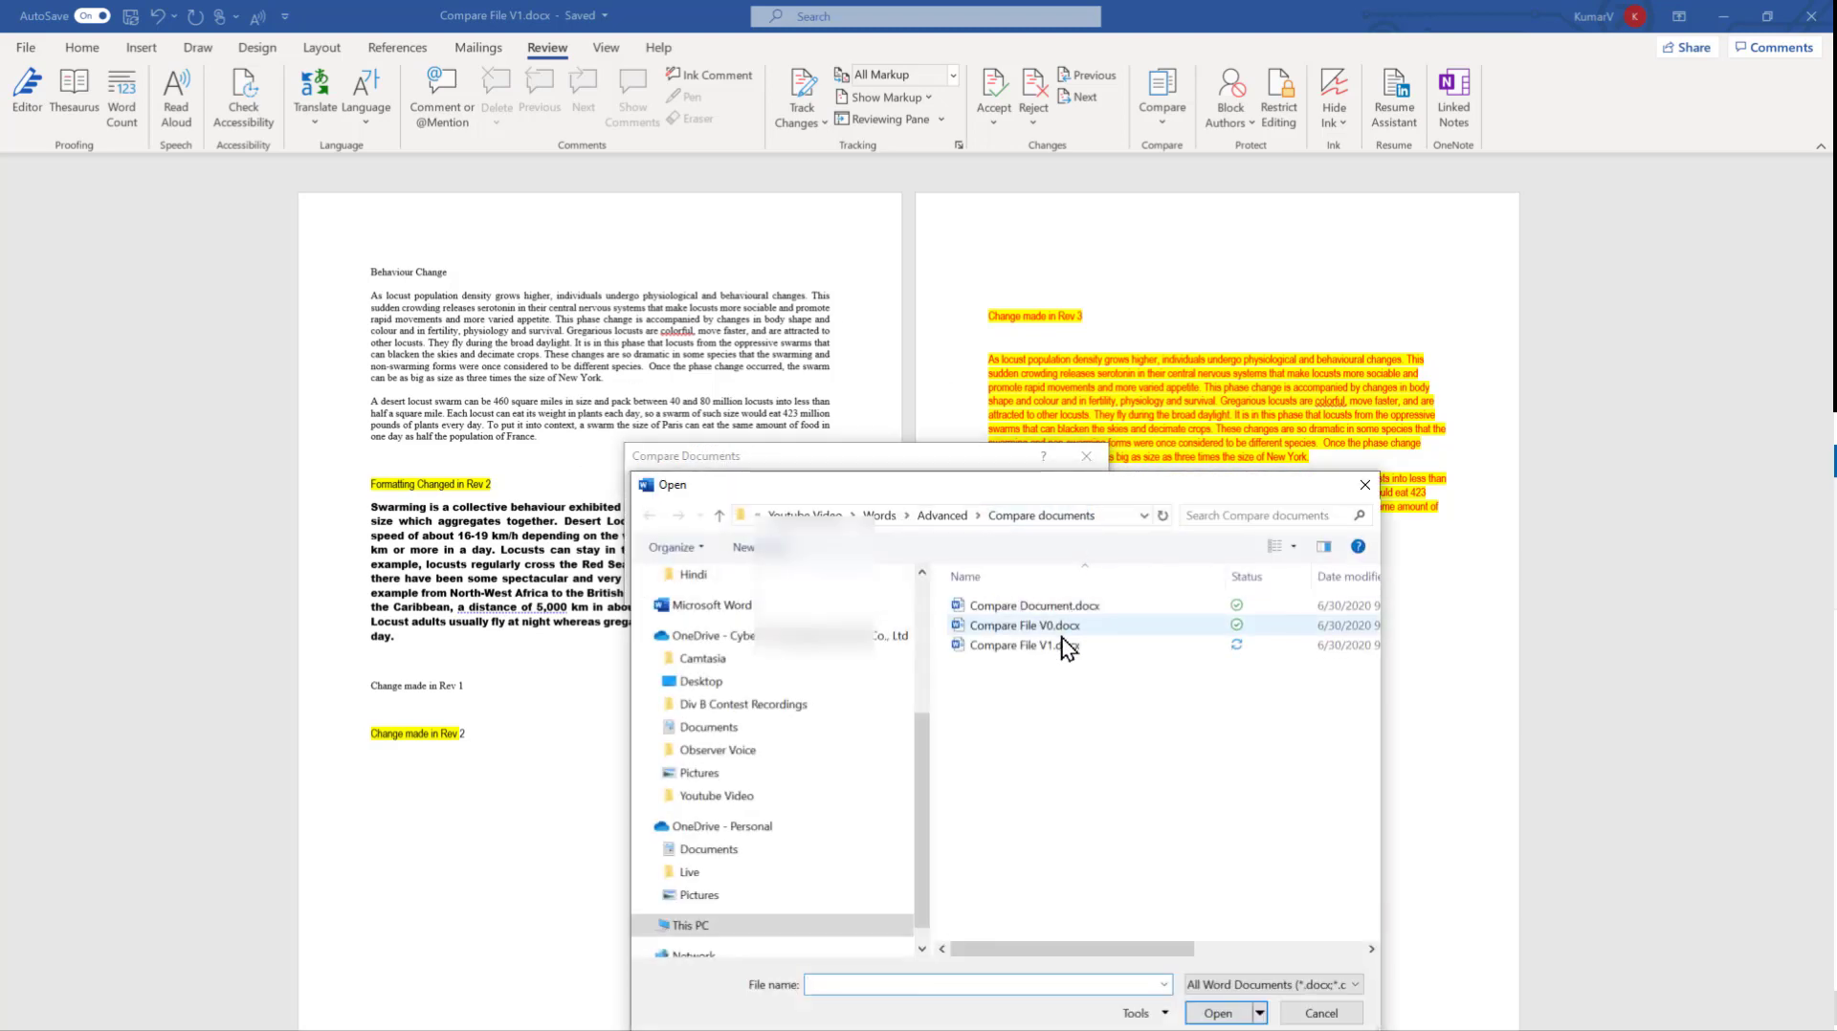
{"action": "double_click", "coordinate": [1064, 648]}
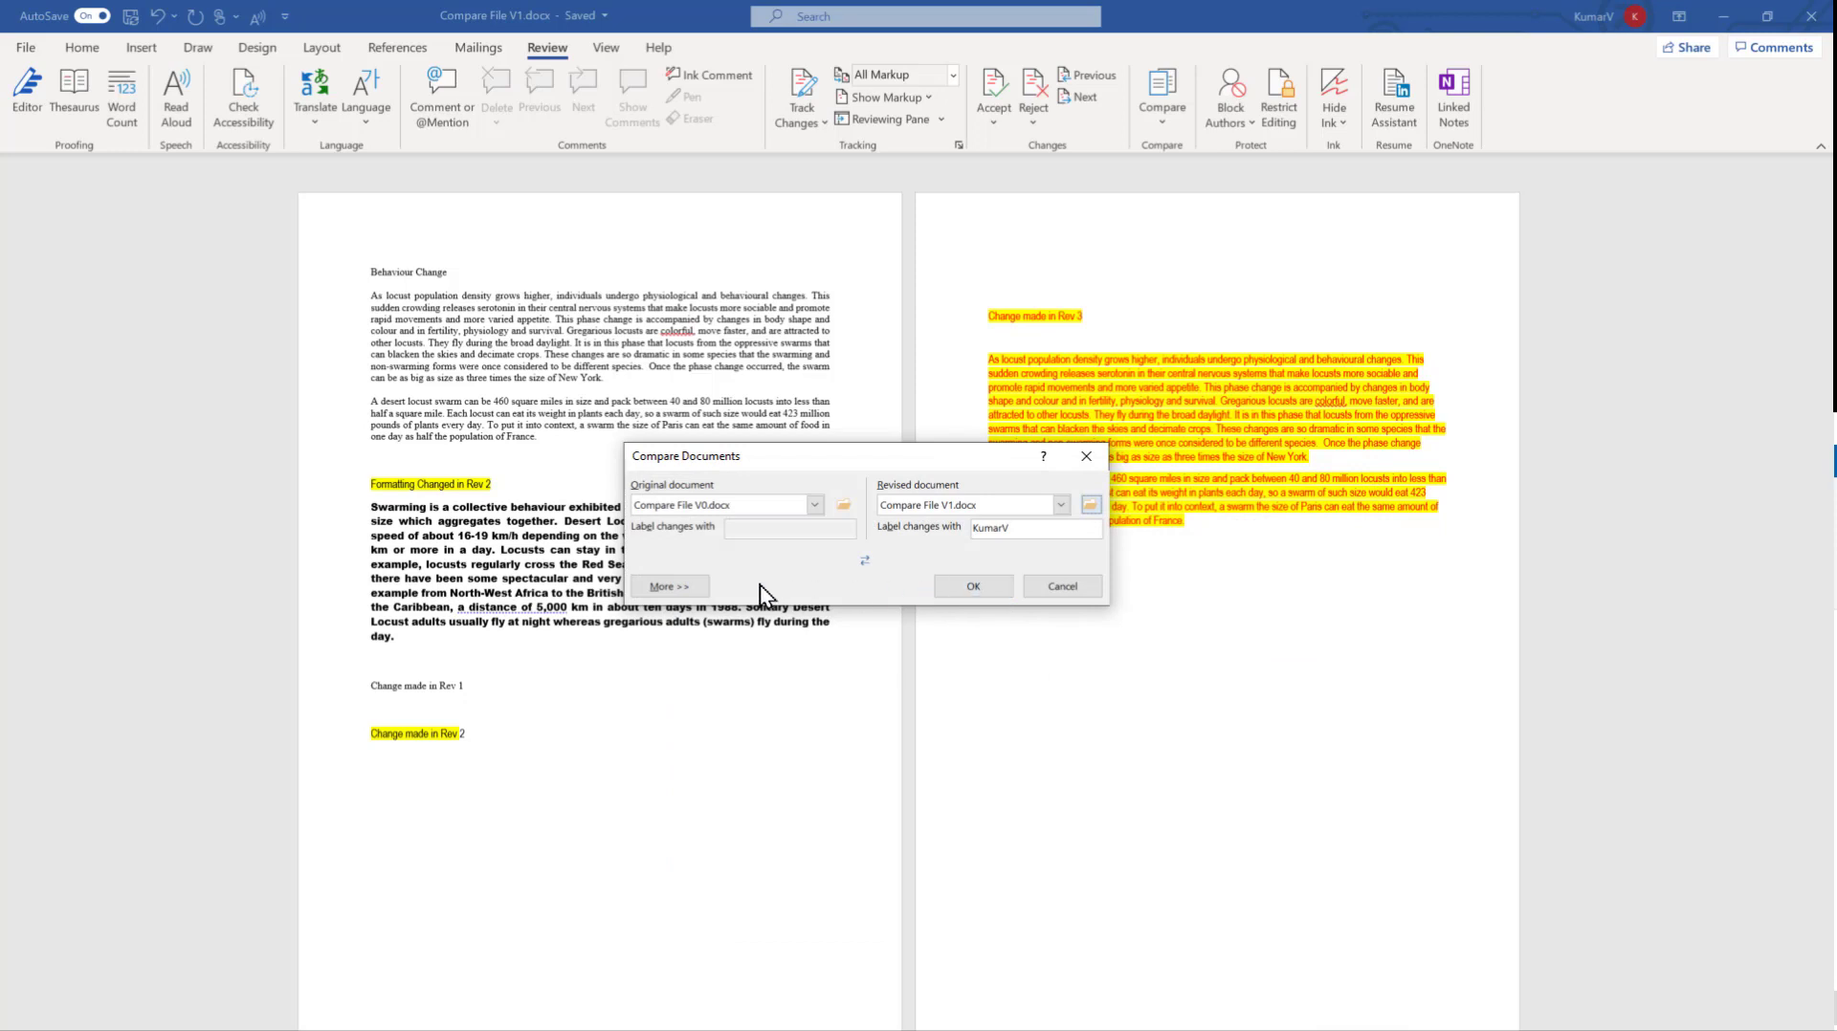
Set the comparison to show changes at word level, generate it in a new document, and check a formatting change.
{"action": "left_click", "coordinate": [669, 586]}
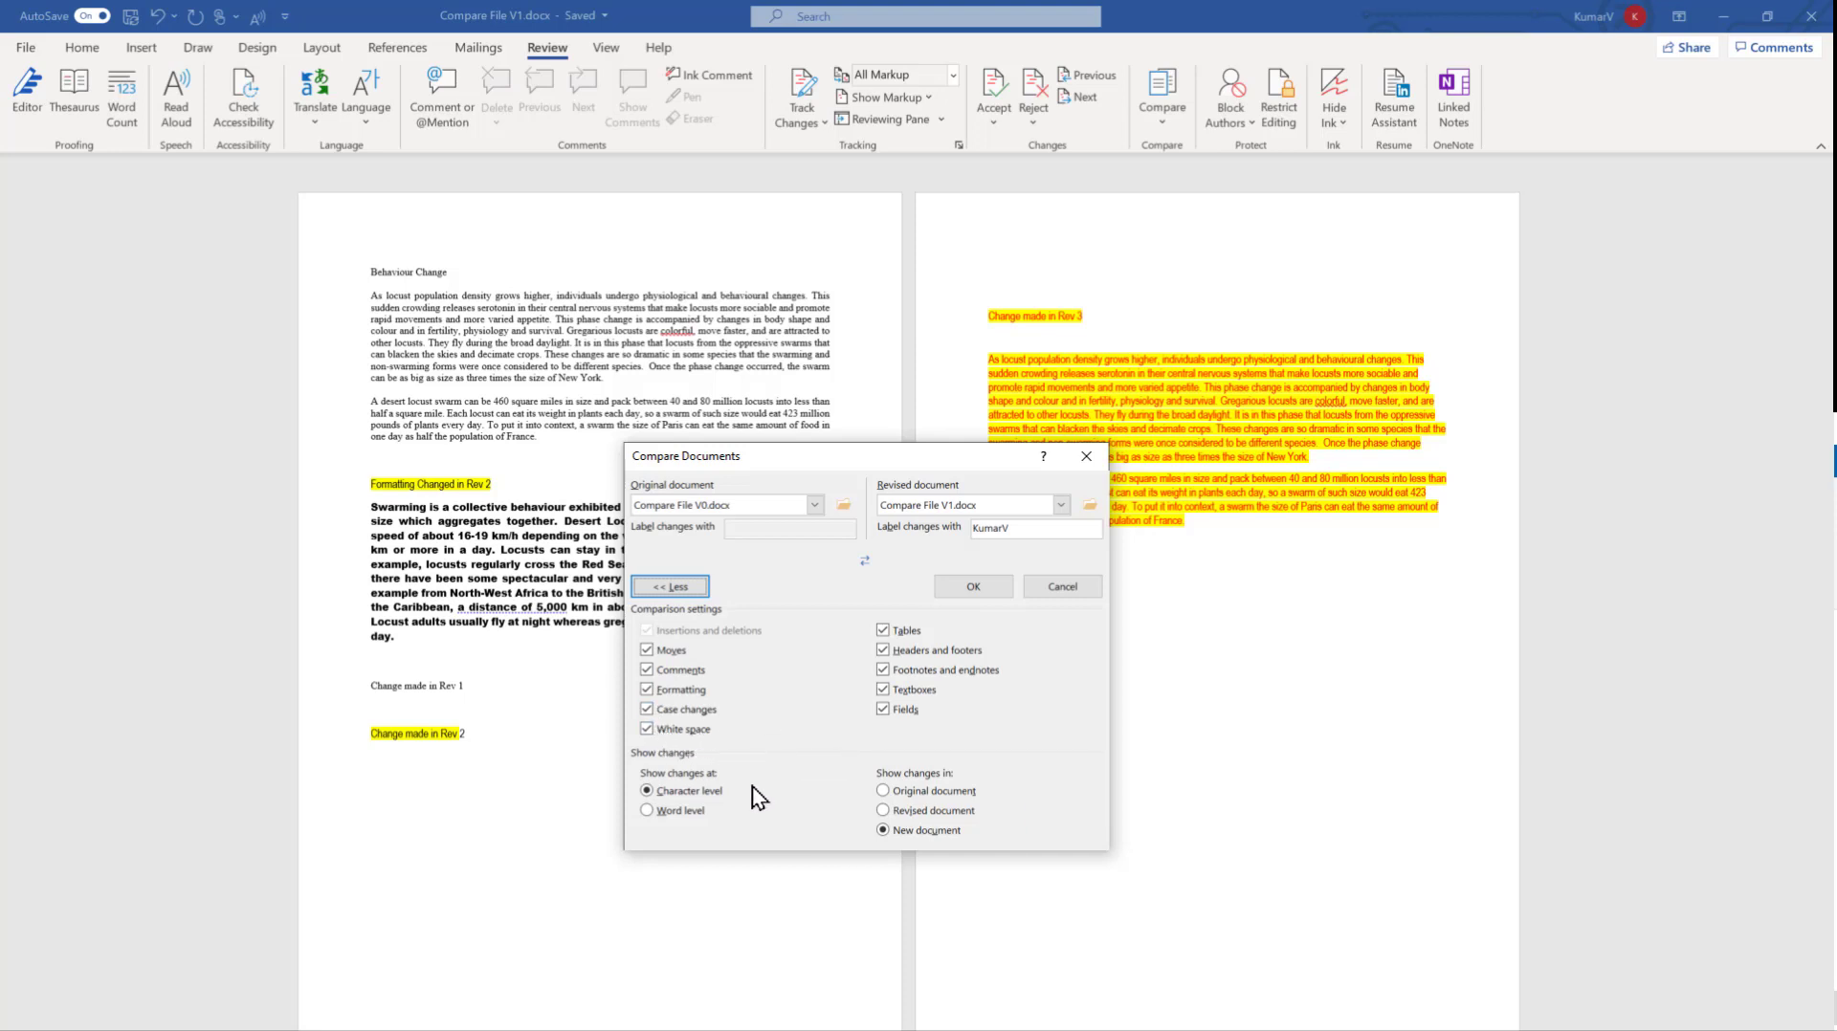
{"action": "left_click", "coordinate": [670, 817]}
{"action": "left_click", "coordinate": [963, 589]}
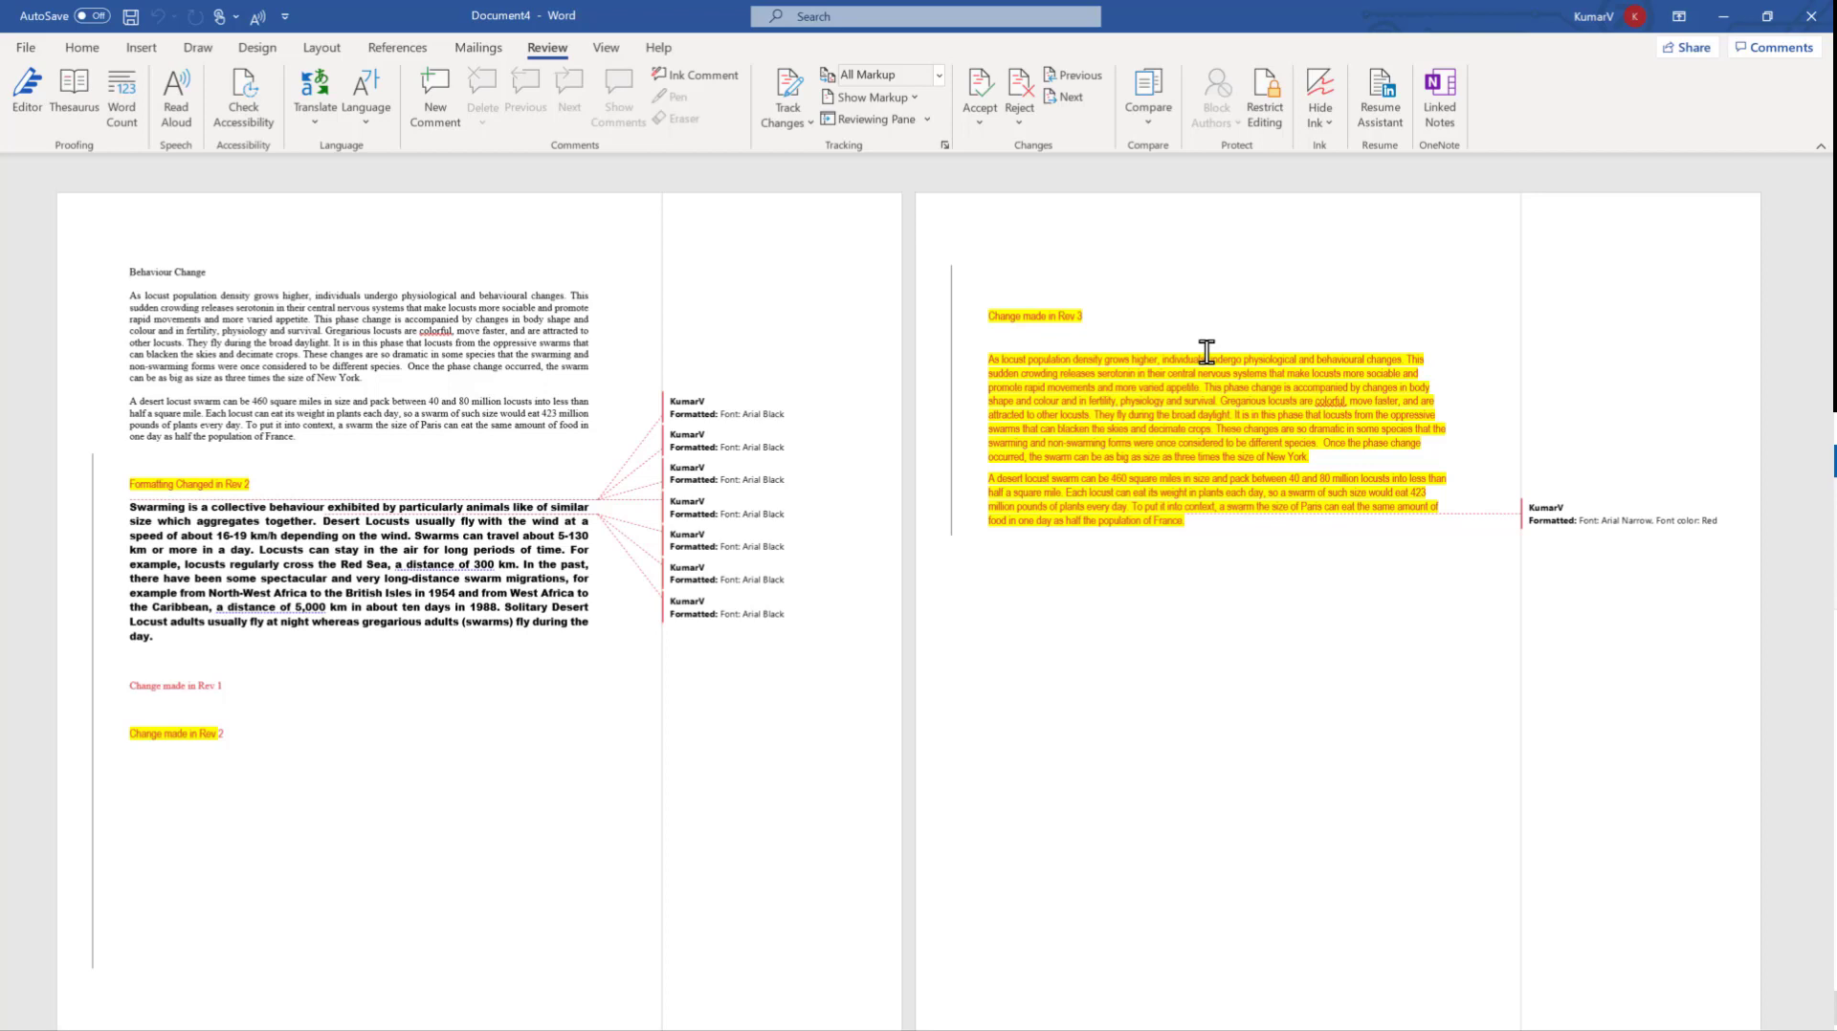
{"action": "left_click", "coordinate": [725, 513]}
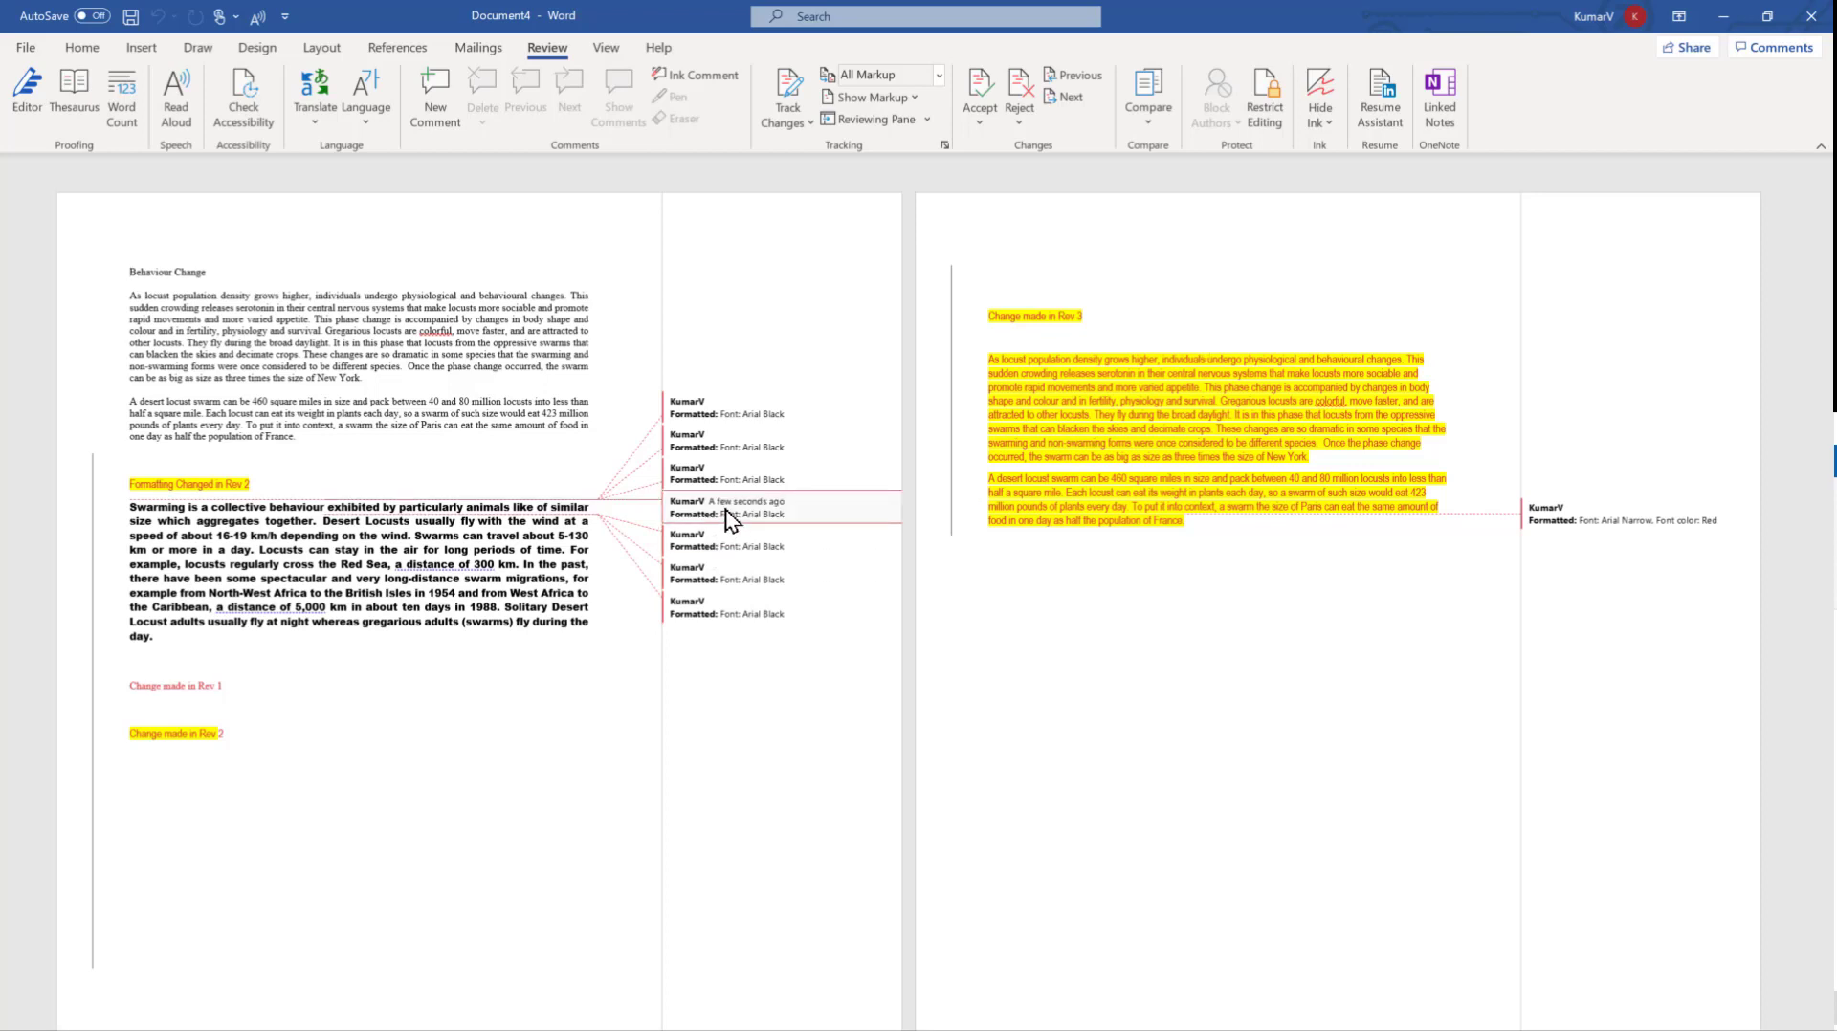